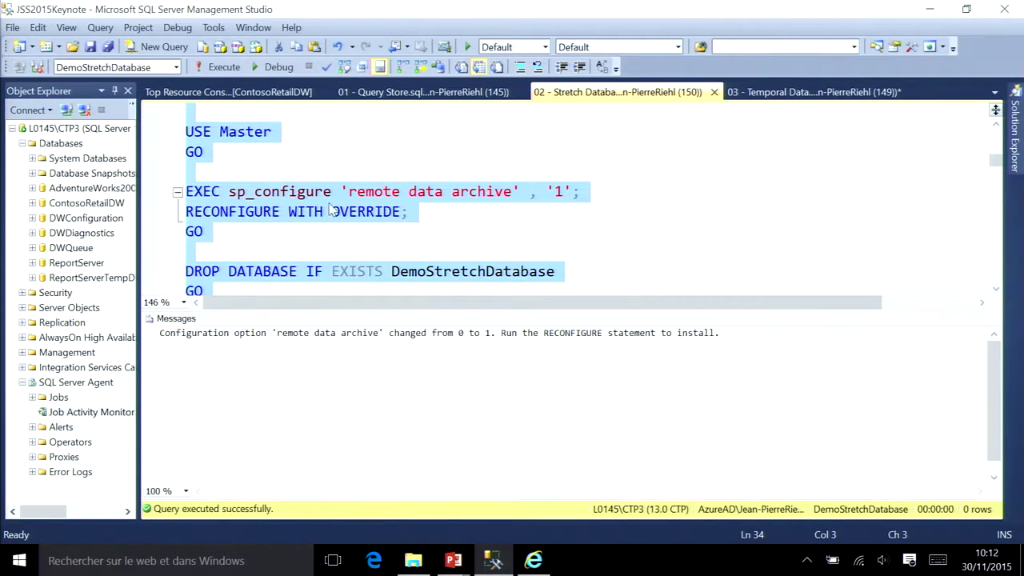
Step: Run the SELECT INTO, ALTER TABLE and CREATE INDEX block that builds SalesOrderDetail with its ProductID index
{"action": "key", "text": "ctrl+r"}
{"action": "scroll", "coordinate": [318, 245], "scroll_direction": "down", "scroll_amount": 2}
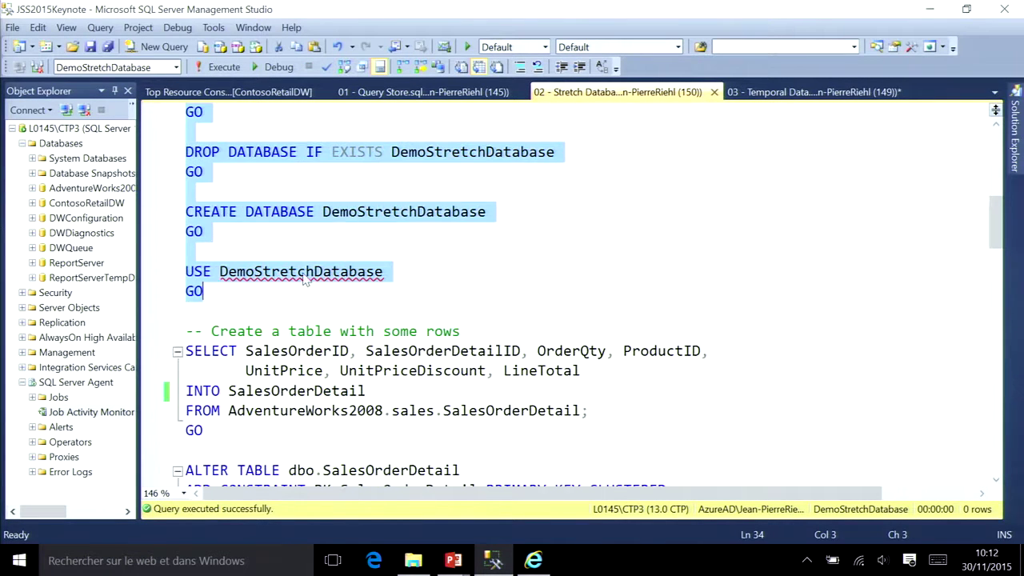
{"action": "left_click", "coordinate": [281, 308]}
{"action": "scroll", "coordinate": [302, 361], "scroll_direction": "down", "scroll_amount": 4}
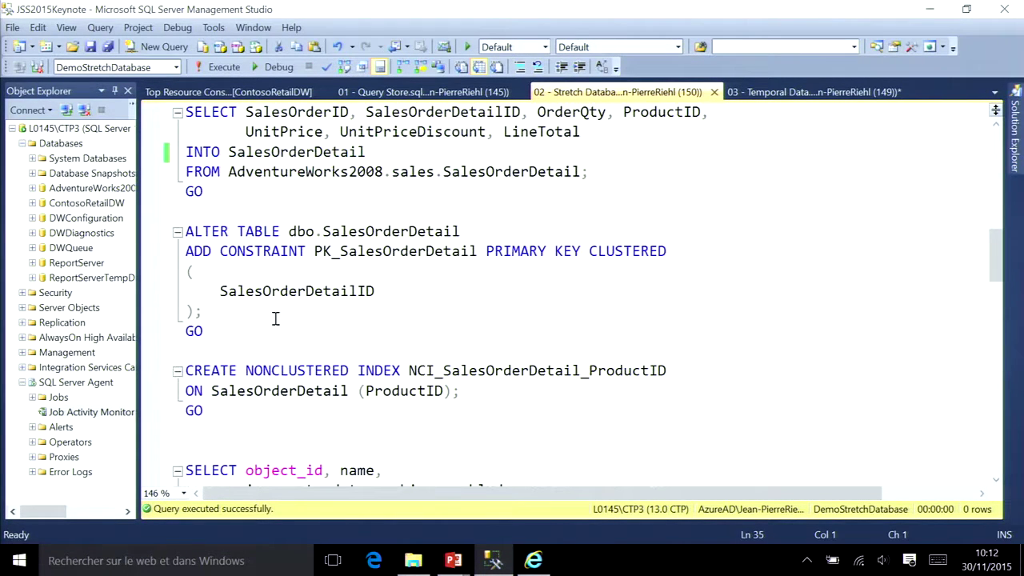
{"action": "left_click", "coordinate": [216, 411], "text": "shift"}
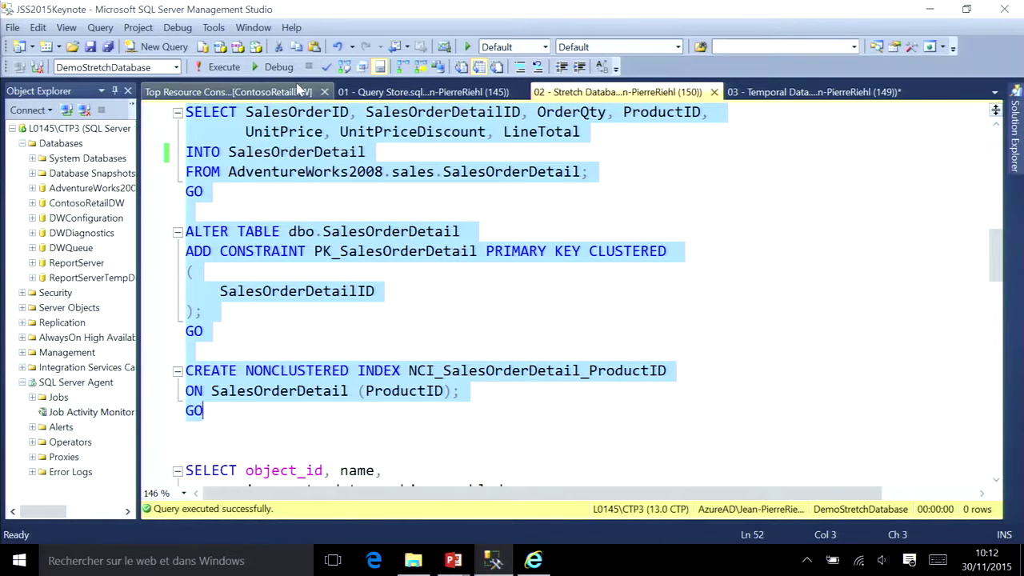
{"action": "left_click", "coordinate": [233, 69]}
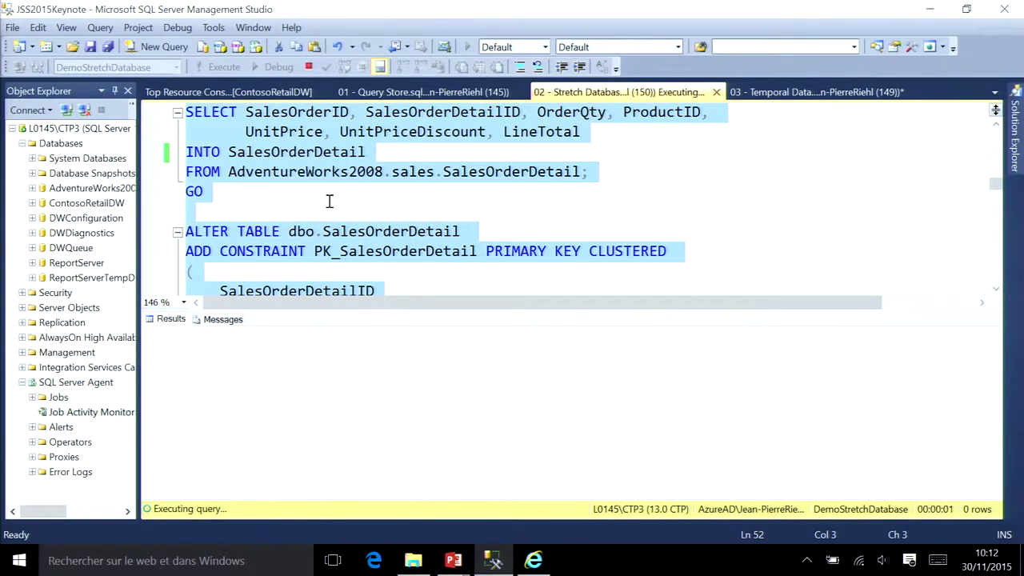
Step: Run the sys.tables query to check the table's stretch status
{"action": "key", "text": "ctrl+r"}
{"action": "scroll", "coordinate": [321, 360], "scroll_direction": "down", "scroll_amount": 2}
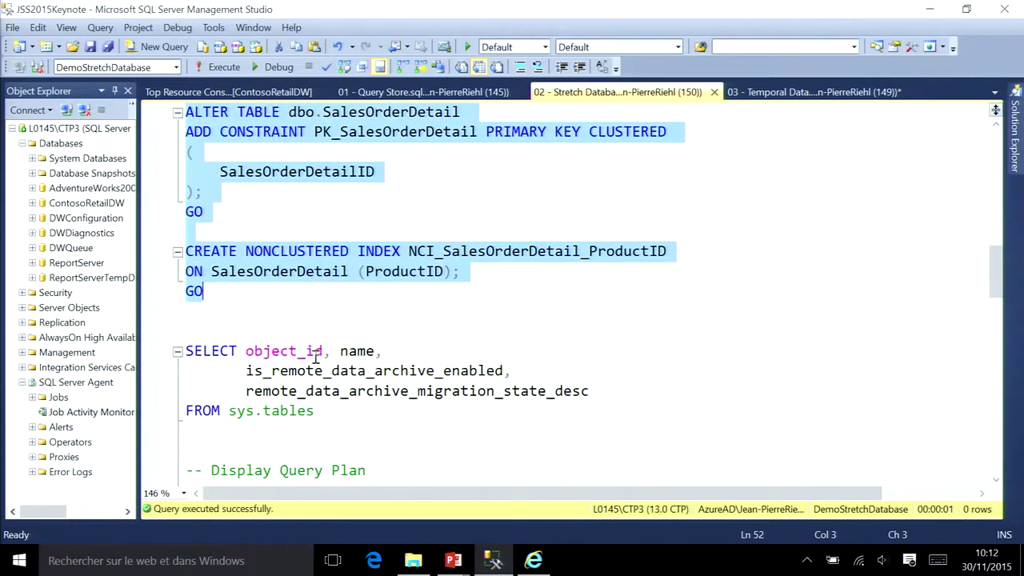
{"action": "left_click", "coordinate": [248, 336]}
{"action": "left_click", "coordinate": [377, 411], "text": "shift"}
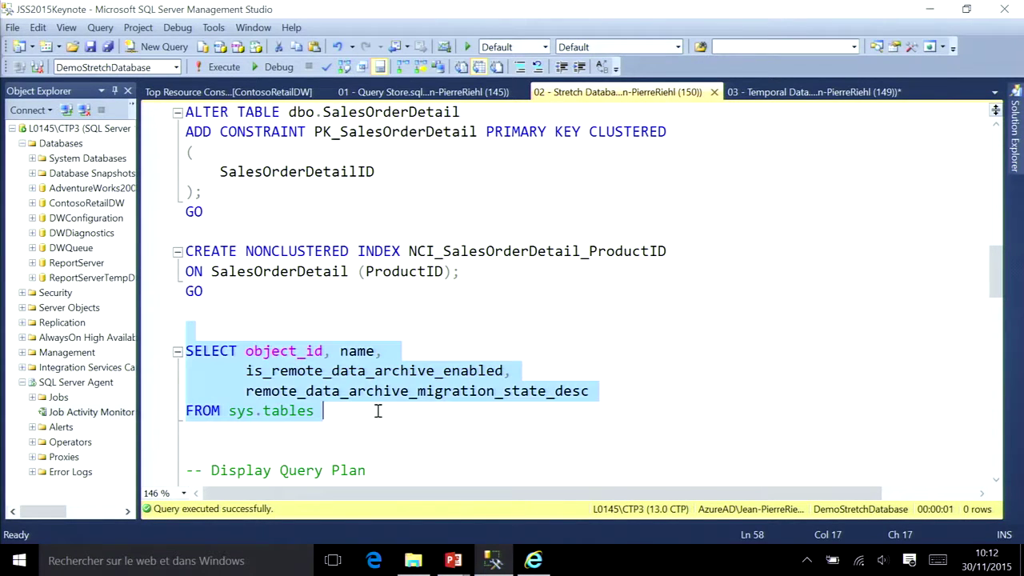
{"action": "left_click", "coordinate": [218, 67]}
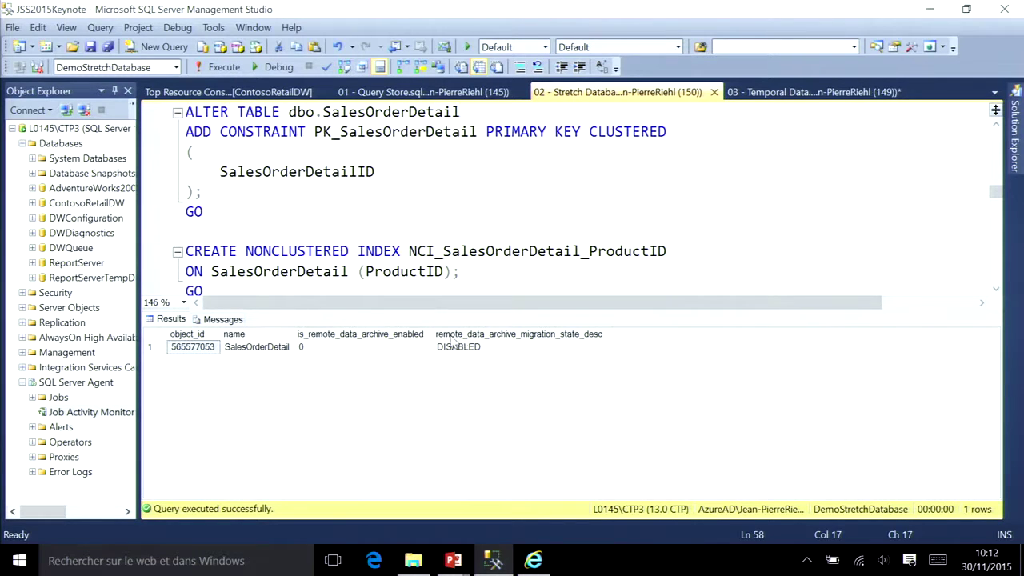
Step: Run the SalesOrderDetail query for ProductID 777 and view its index-seek execution plan
{"action": "key", "text": "ctrl+r"}
{"action": "scroll", "coordinate": [356, 404], "scroll_direction": "down", "scroll_amount": 2}
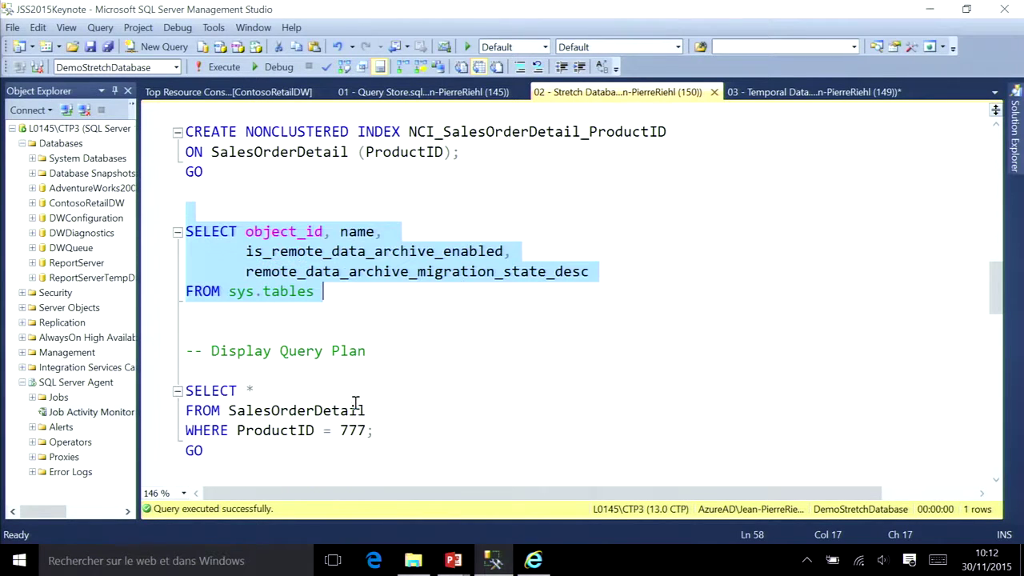
{"action": "scroll", "coordinate": [357, 404], "scroll_direction": "down", "scroll_amount": 1}
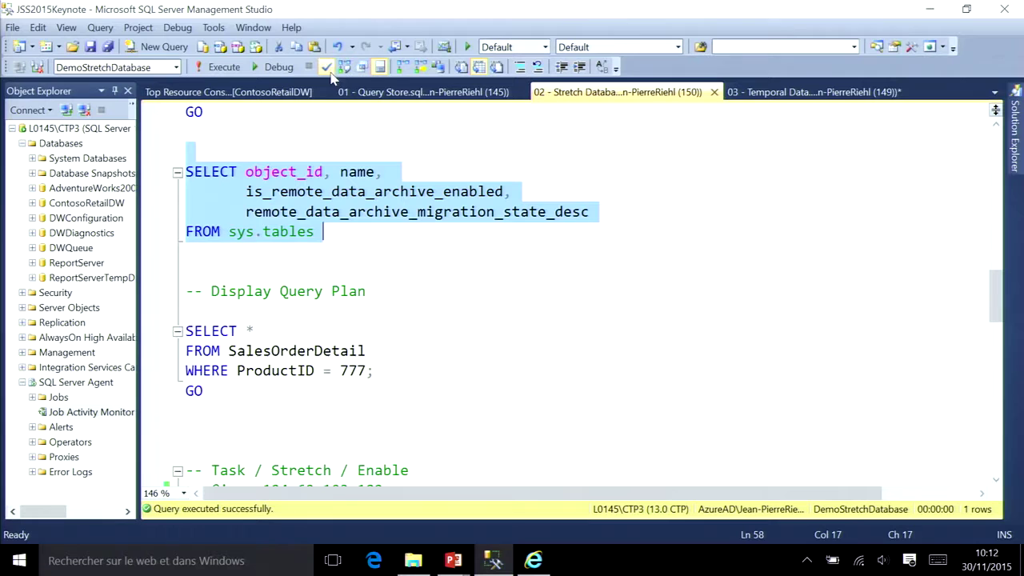
{"action": "left_click_drag", "start_coordinate": [231, 419], "coordinate": [186, 311]}
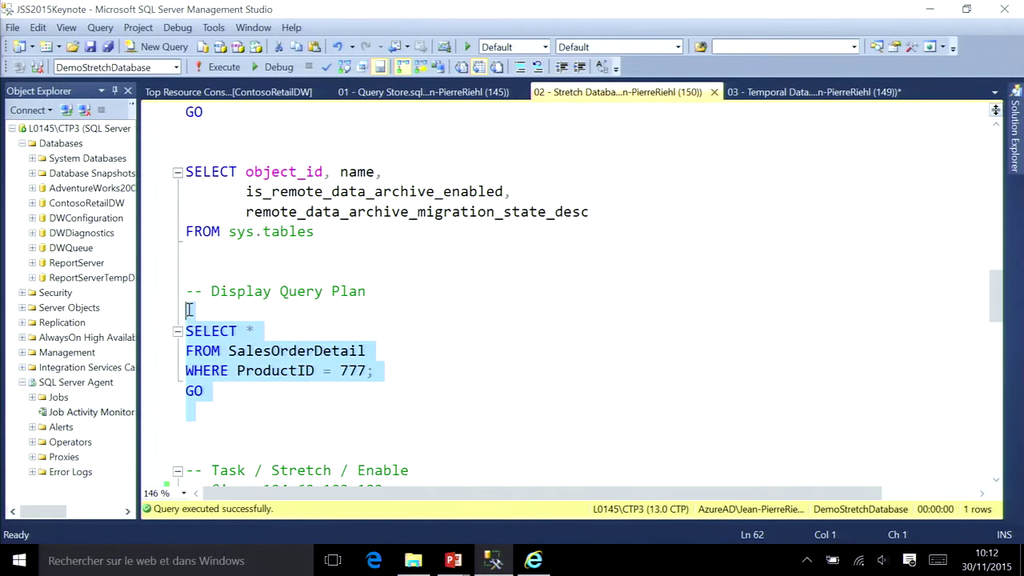
{"action": "left_click", "coordinate": [214, 69]}
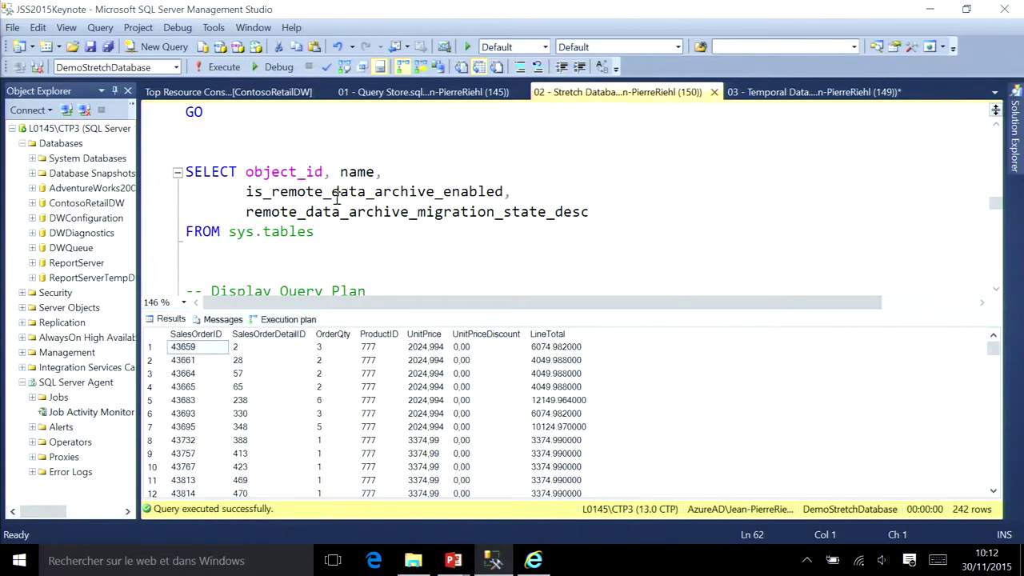
{"action": "left_click", "coordinate": [311, 320]}
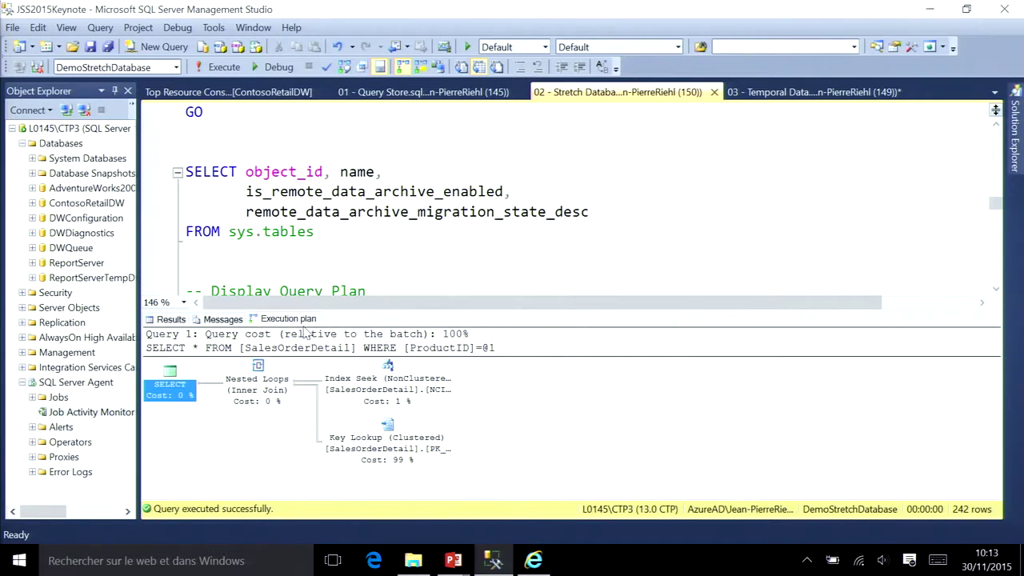
{"action": "key", "text": "ctrl+r"}
{"action": "scroll", "coordinate": [316, 389], "scroll_direction": "down", "scroll_amount": 2}
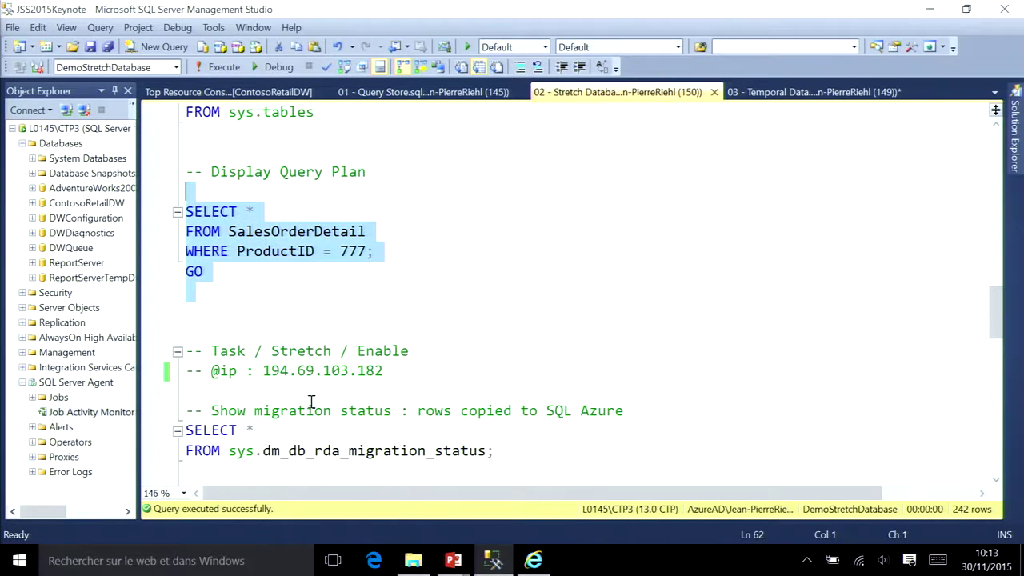
Step: Refresh Databases and expand TemporalDataDB's Tables to show the Employee table
{"action": "right_click", "coordinate": [61, 147]}
{"action": "left_click", "coordinate": [84, 295]}
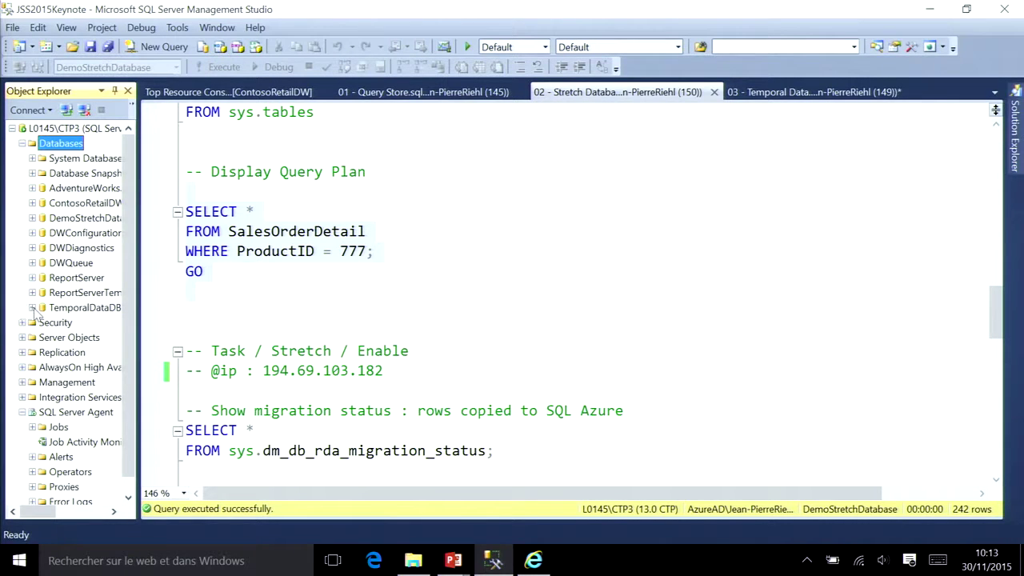
{"action": "left_click", "coordinate": [33, 308]}
{"action": "left_click", "coordinate": [42, 337]}
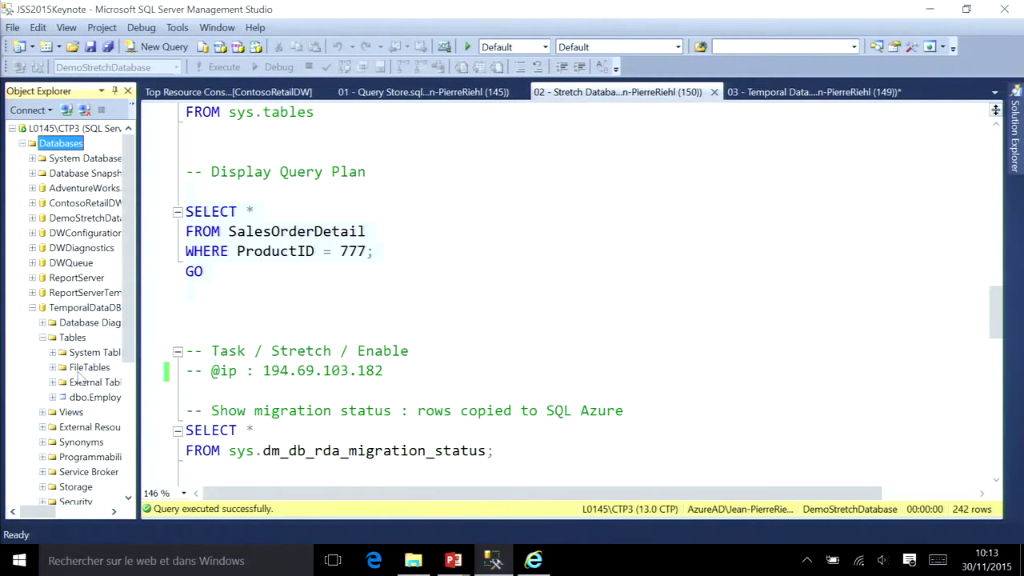
{"action": "left_click", "coordinate": [81, 397]}
{"action": "right_click", "coordinate": [79, 398]}
{"action": "mouse_move", "coordinate": [176, 409]}
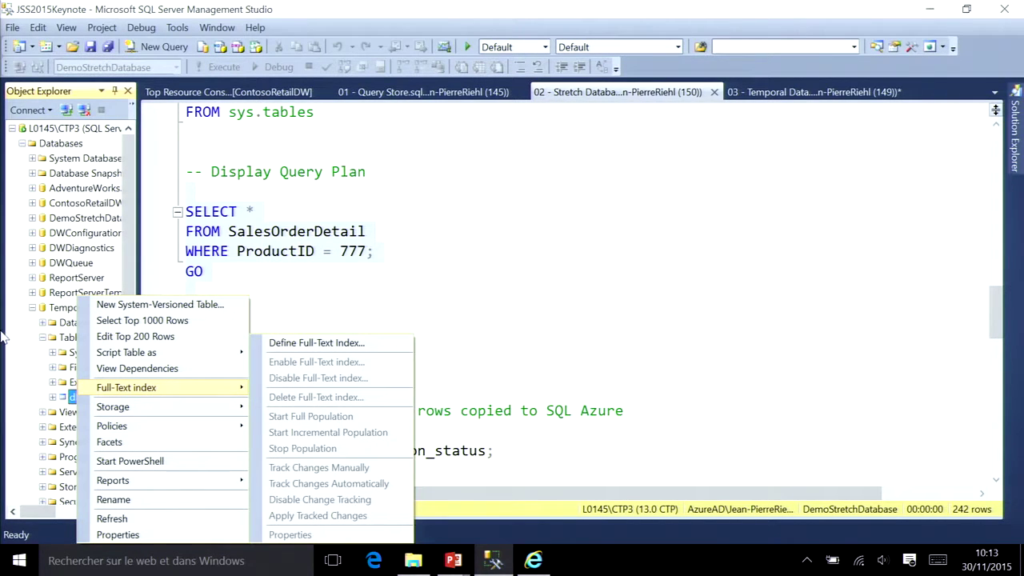
Step: Start Enable Stretch on TemporalDataDB, set the master key password, reach table selection, then cancel the wizard
{"action": "right_click", "coordinate": [48, 311]}
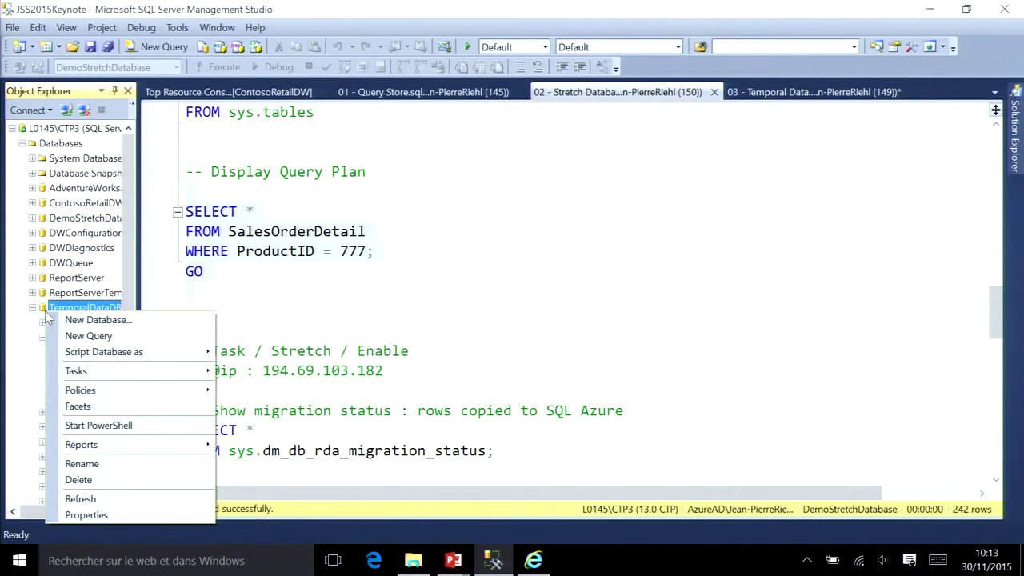
{"action": "mouse_move", "coordinate": [164, 375]}
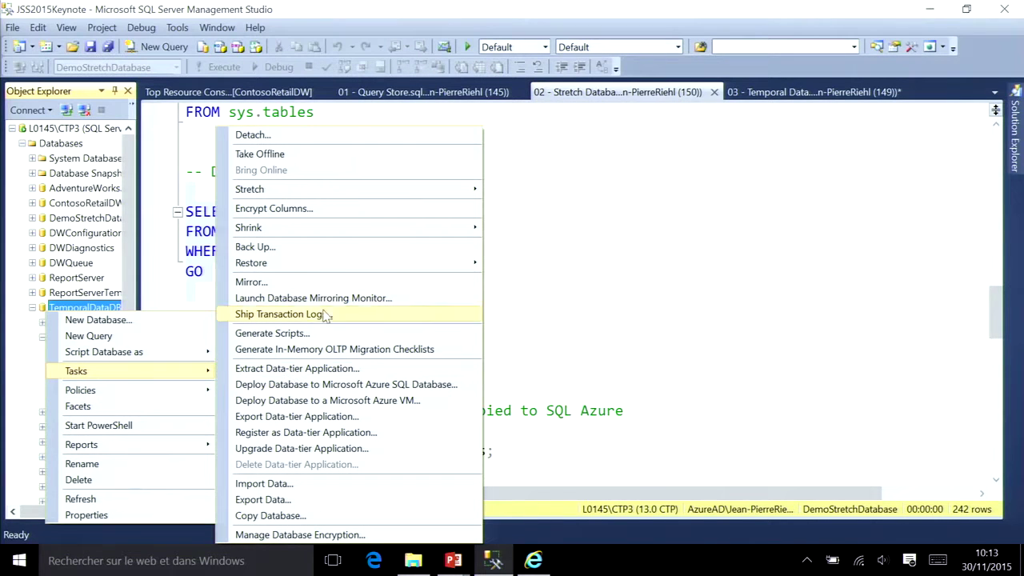
{"action": "mouse_move", "coordinate": [425, 192]}
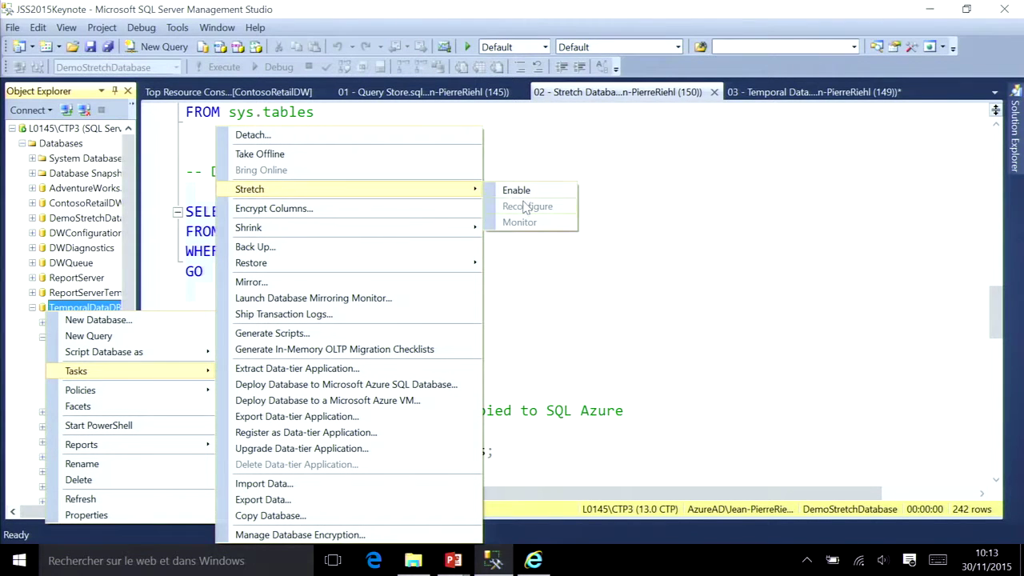
{"action": "left_click", "coordinate": [517, 190]}
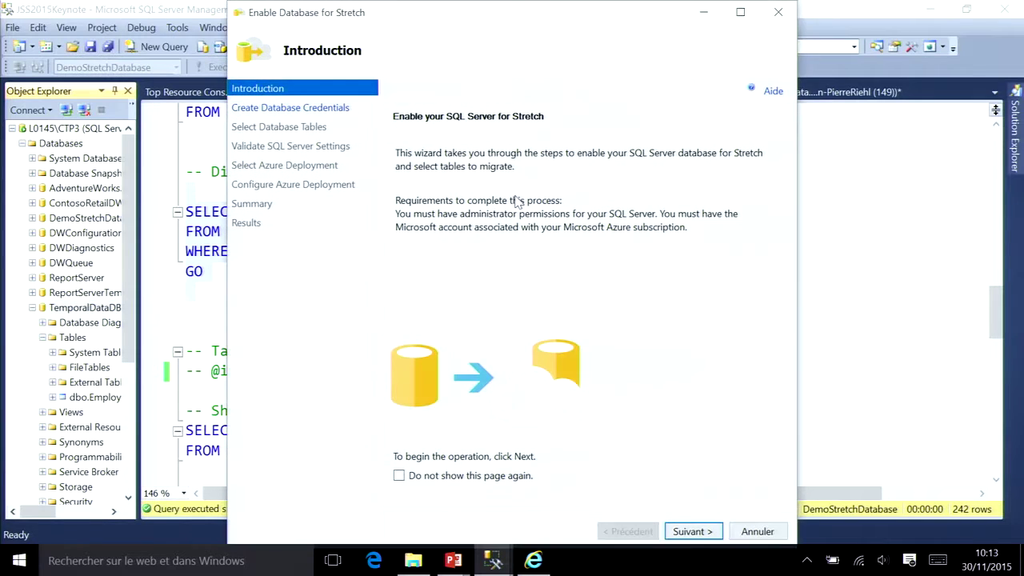
{"action": "left_click", "coordinate": [708, 532]}
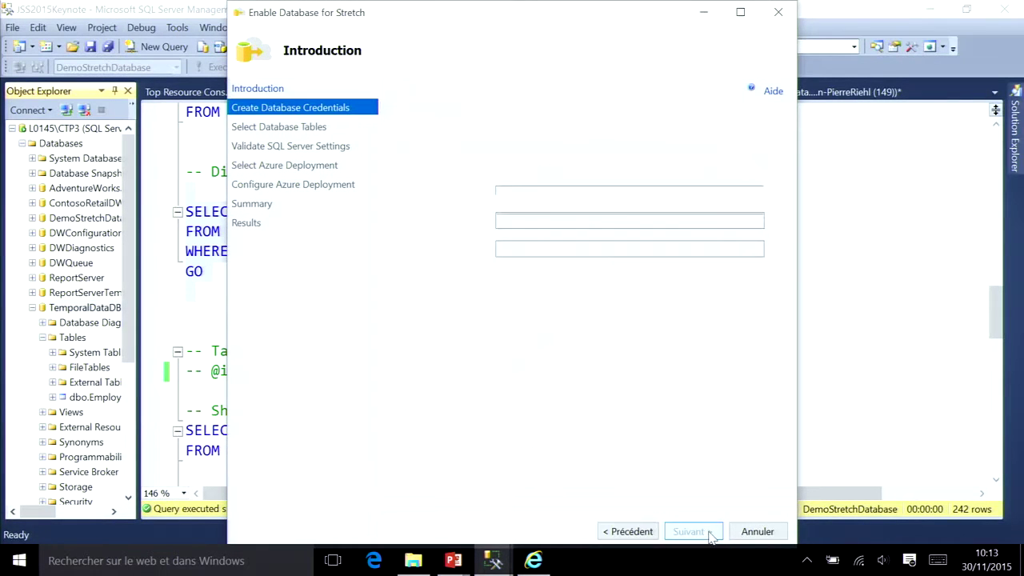
{"action": "left_click", "coordinate": [585, 222]}
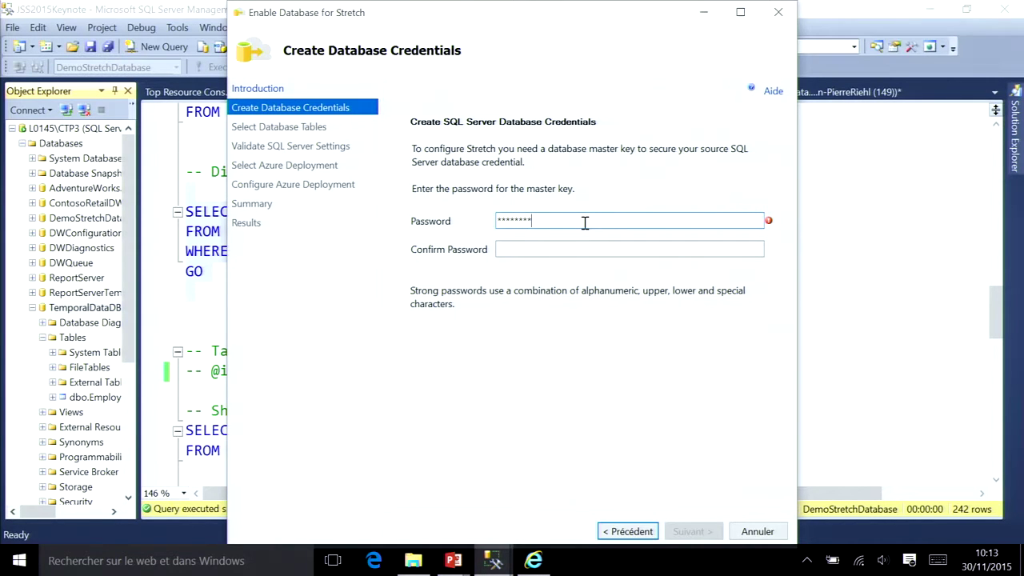
{"action": "key", "text": "Tab"}
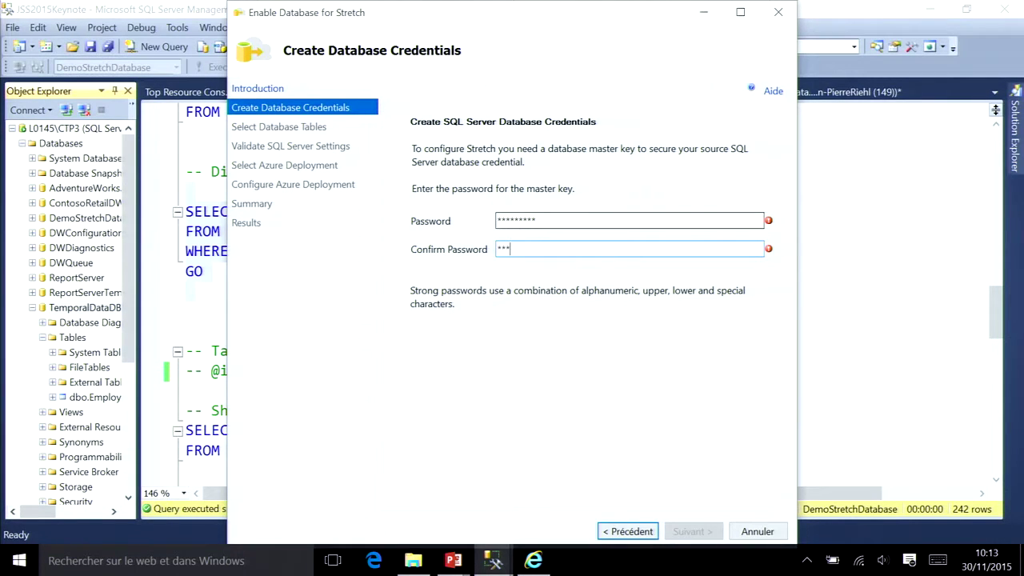
{"action": "type", "text": "*********"}
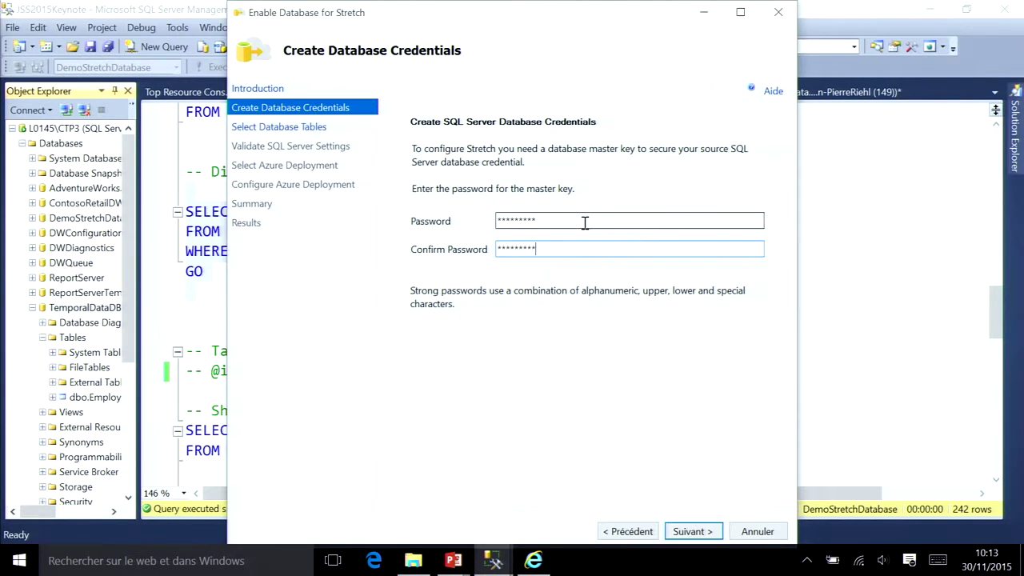
{"action": "left_click", "coordinate": [694, 538]}
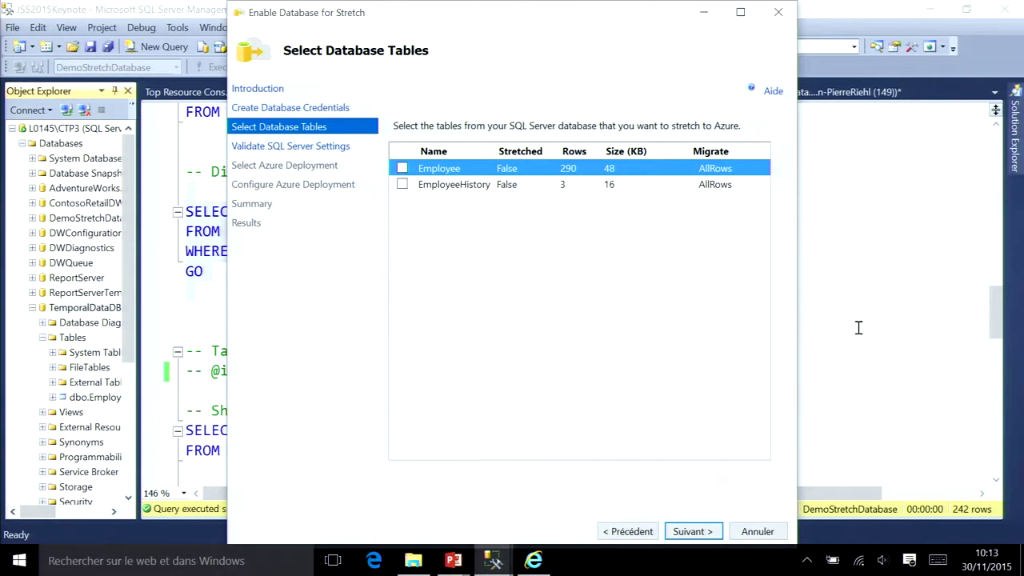
{"action": "key", "text": "Escape"}
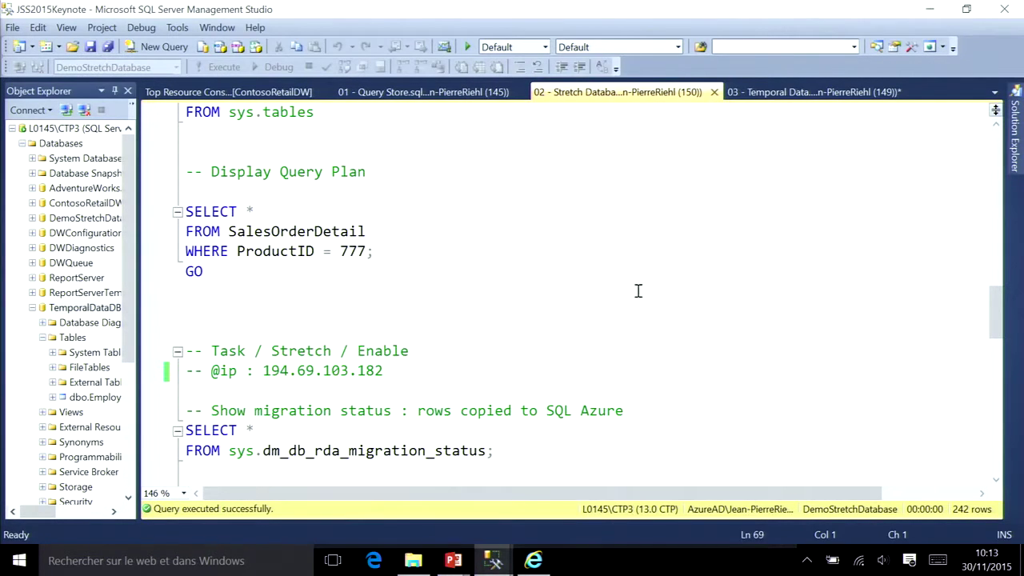
Step: Refresh TemporalDataDB's Tables folder and collapse the TemporalDataDB node
{"action": "left_click", "coordinate": [846, 319]}
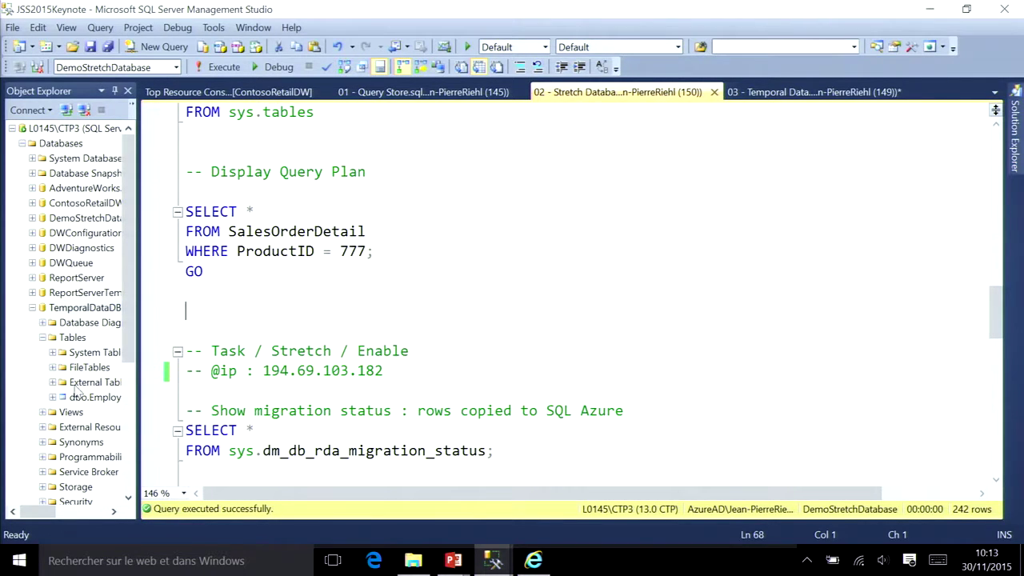
{"action": "left_click", "coordinate": [64, 337]}
{"action": "right_click", "coordinate": [64, 338]}
{"action": "left_click", "coordinate": [106, 422]}
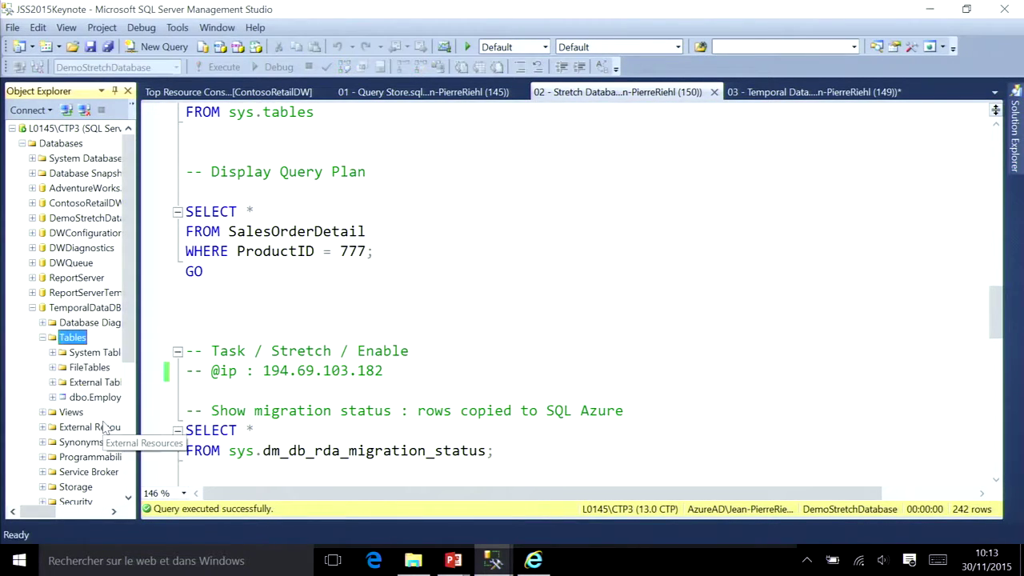
{"action": "left_click", "coordinate": [348, 255]}
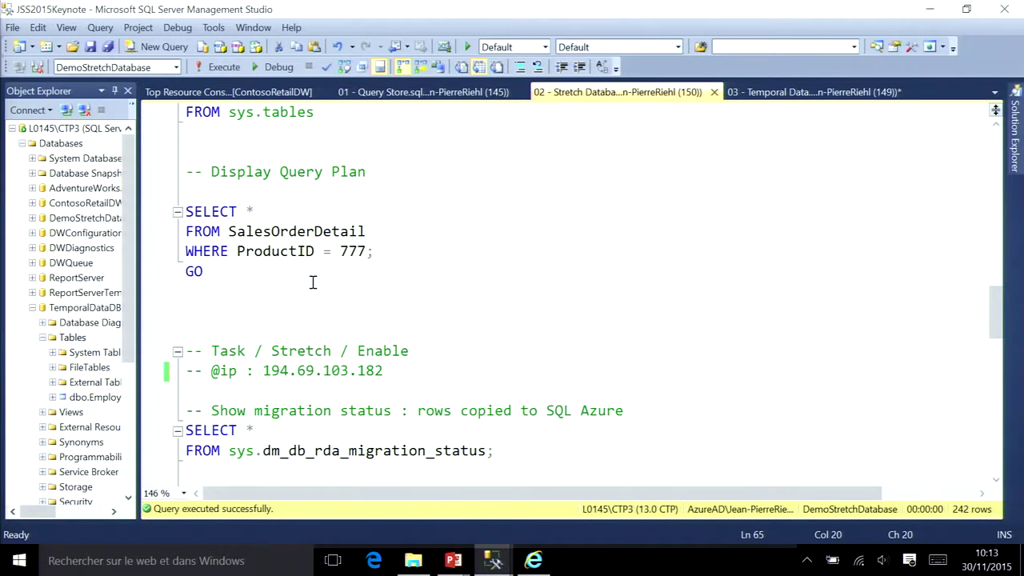
{"action": "left_click", "coordinate": [34, 309]}
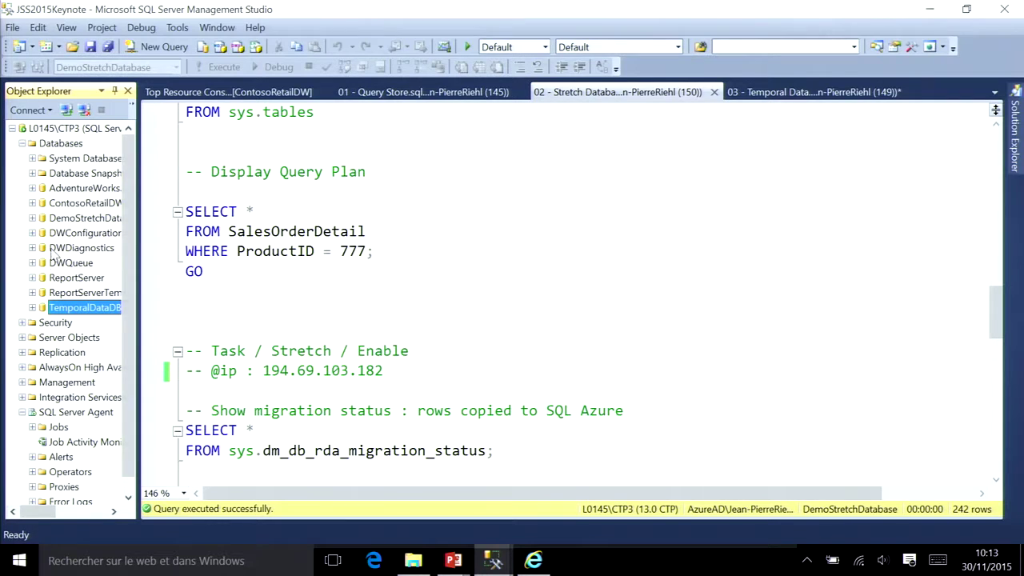
Step: Launch Stretch > Enable for dbo.SalesOrderDetail under DemoStretchDatabase > Tables
{"action": "left_click", "coordinate": [38, 222]}
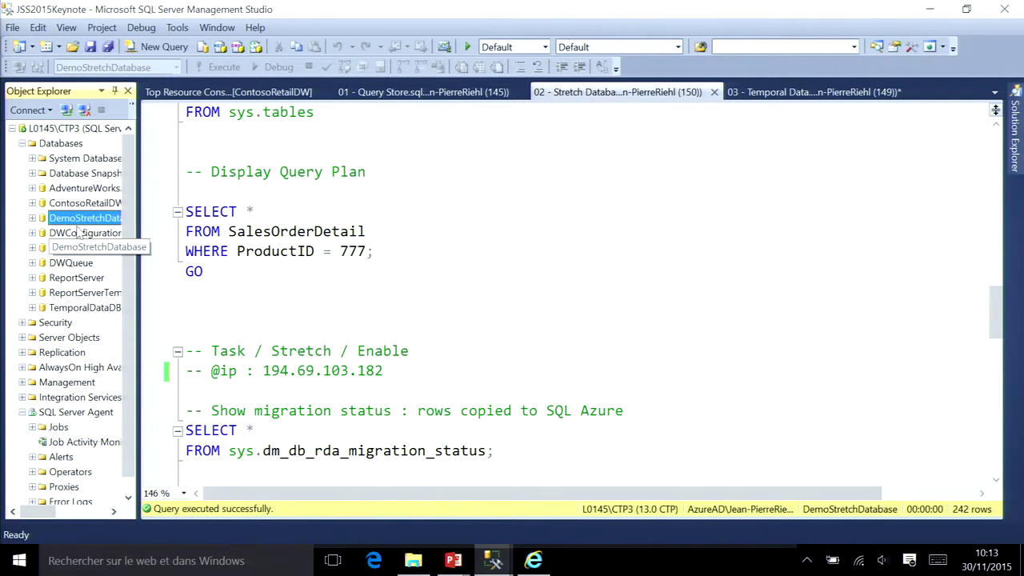
{"action": "left_click", "coordinate": [32, 218]}
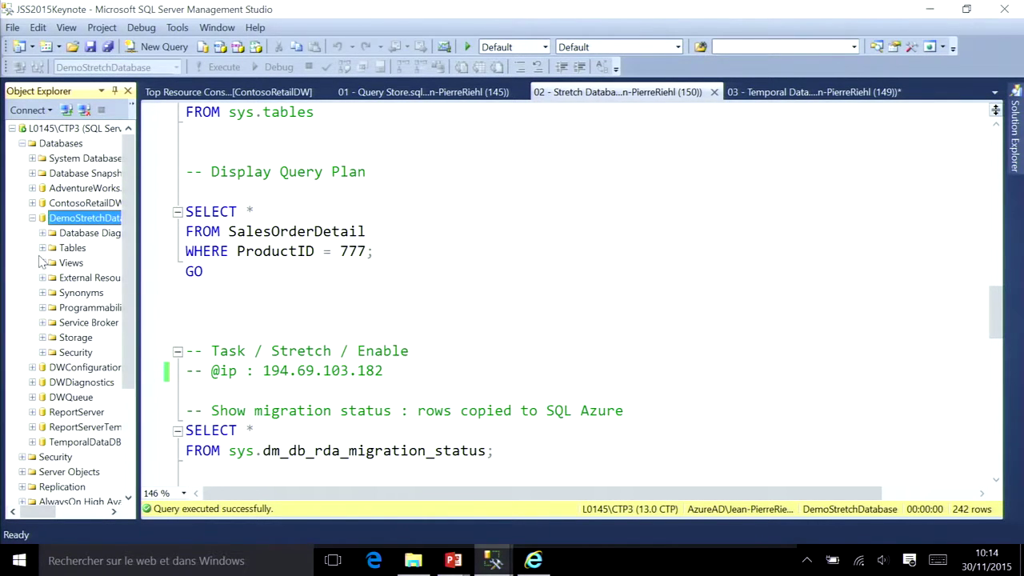
{"action": "left_click", "coordinate": [44, 249]}
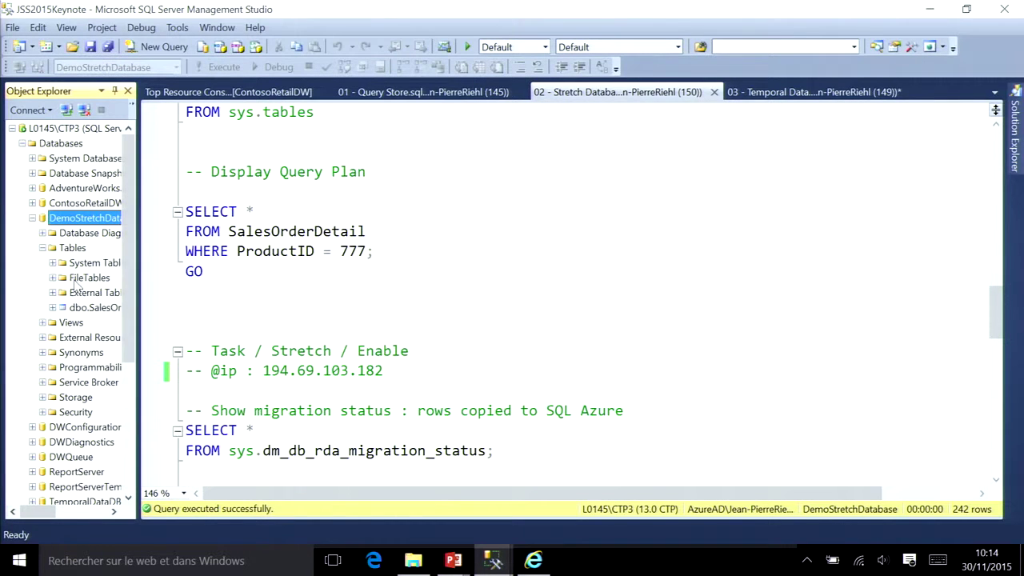
{"action": "right_click", "coordinate": [85, 309]}
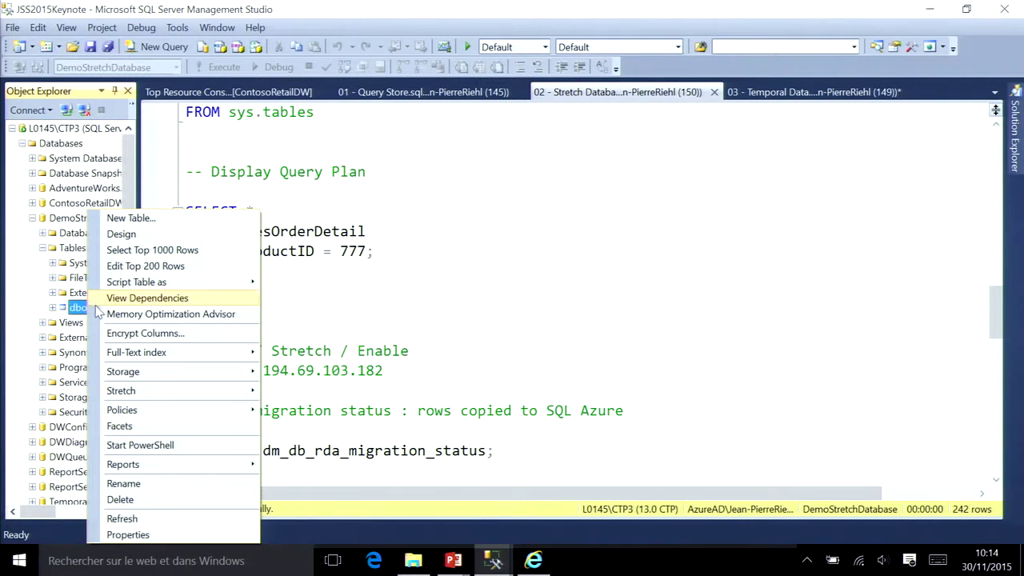
{"action": "mouse_move", "coordinate": [210, 362]}
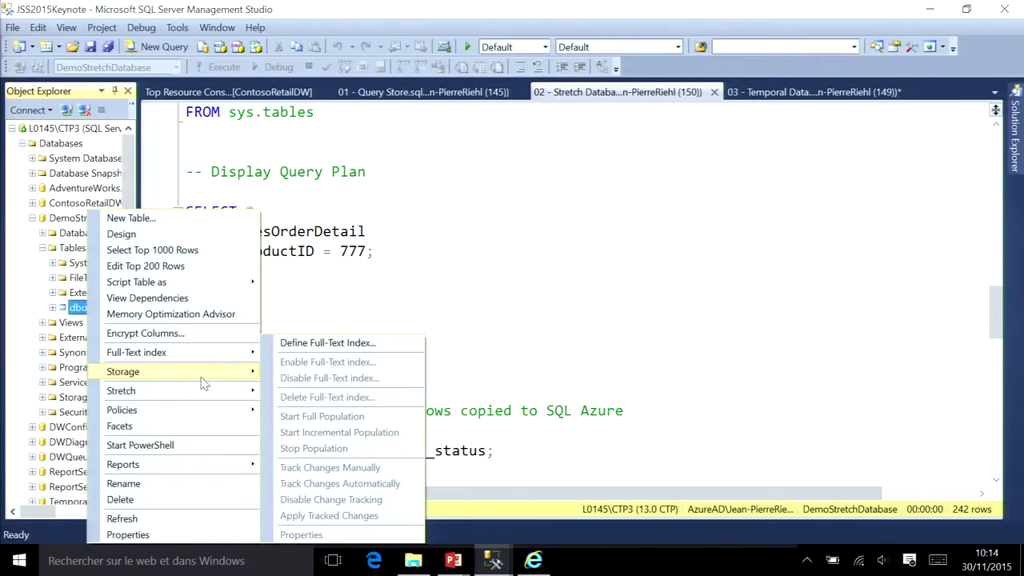
{"action": "mouse_move", "coordinate": [204, 393]}
{"action": "left_click", "coordinate": [287, 394]}
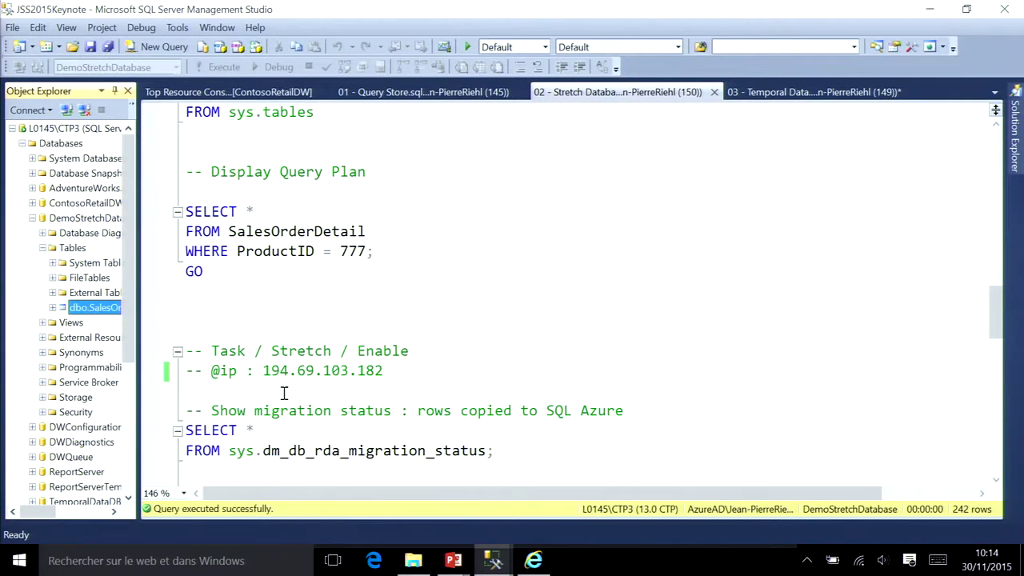
Step: Set and confirm the master key password, pass table selection and validation, and start the Azure sign-in
{"action": "left_click", "coordinate": [689, 530]}
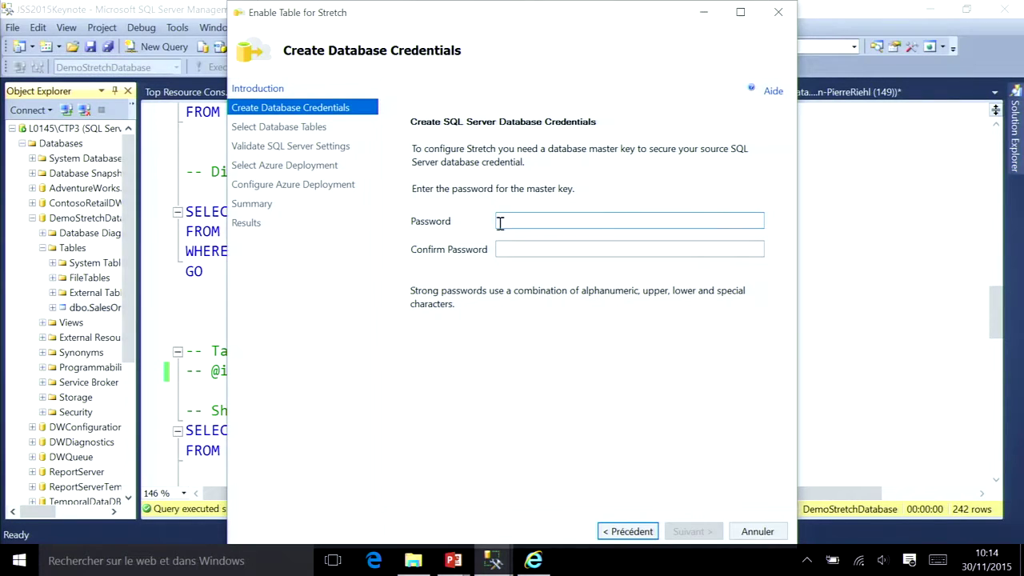
{"action": "type", "text": "*"}
{"action": "key", "text": "Tab"}
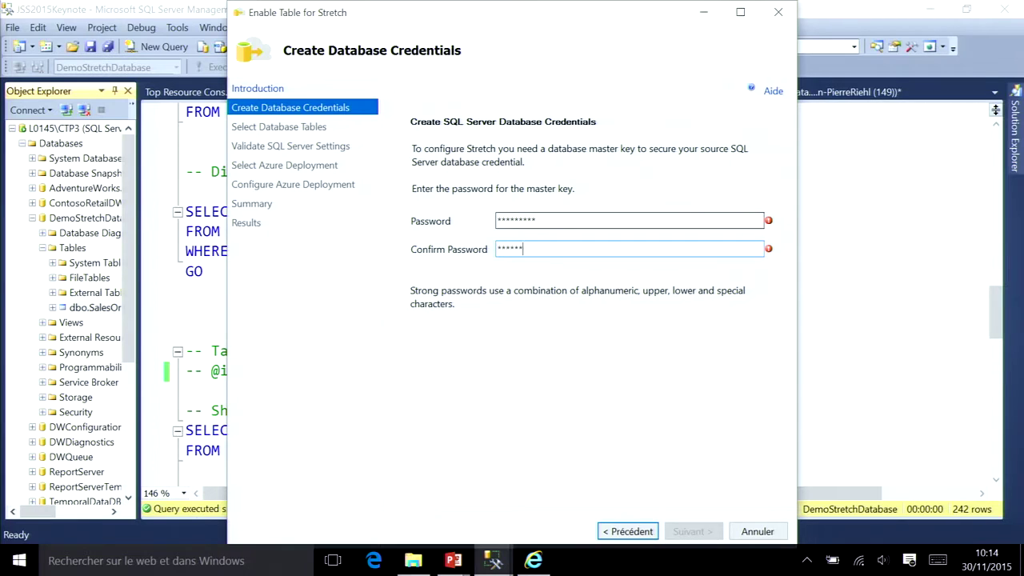
{"action": "type", "text": "*"}
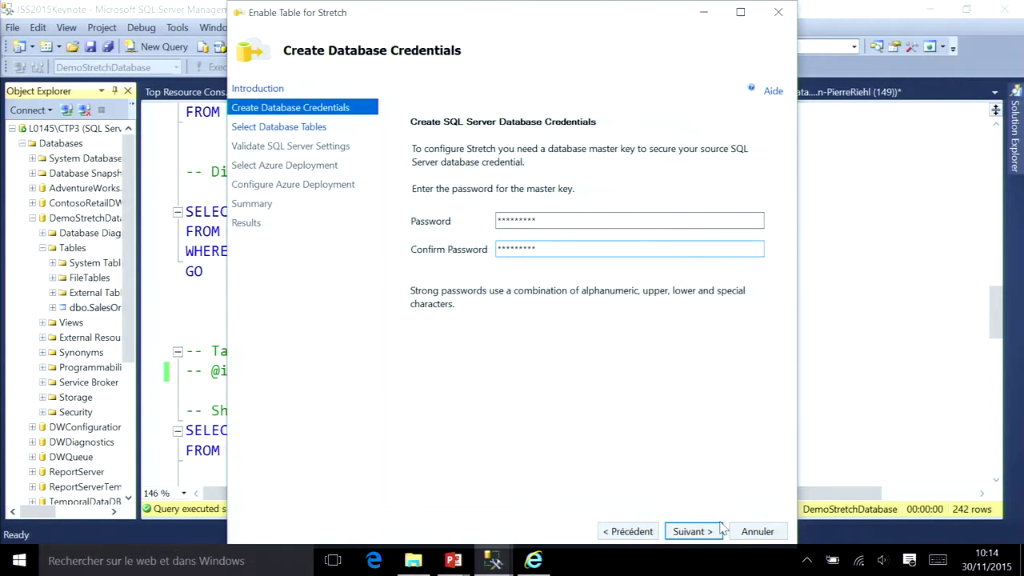
{"action": "left_click", "coordinate": [693, 531]}
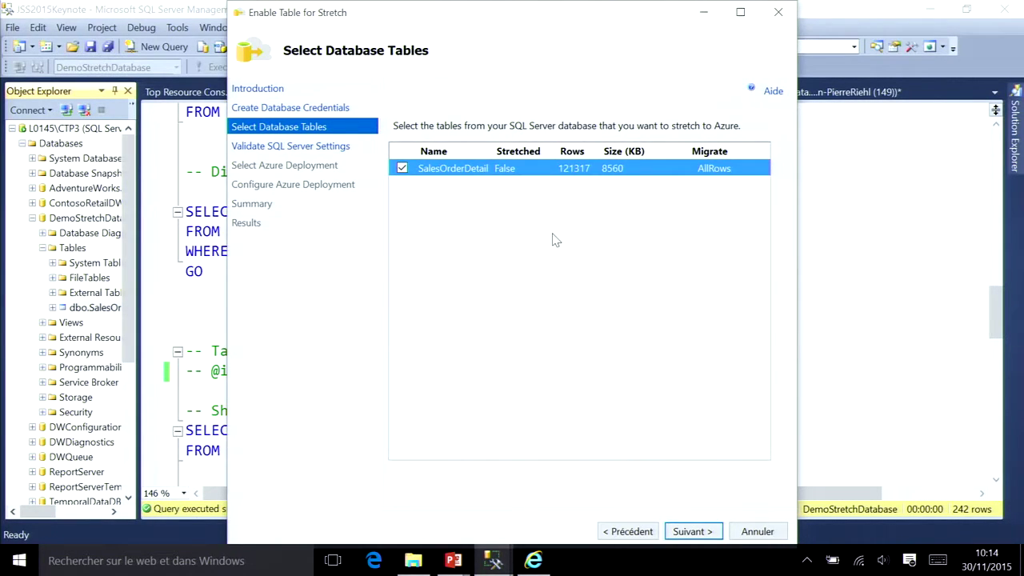
{"action": "left_click", "coordinate": [696, 531]}
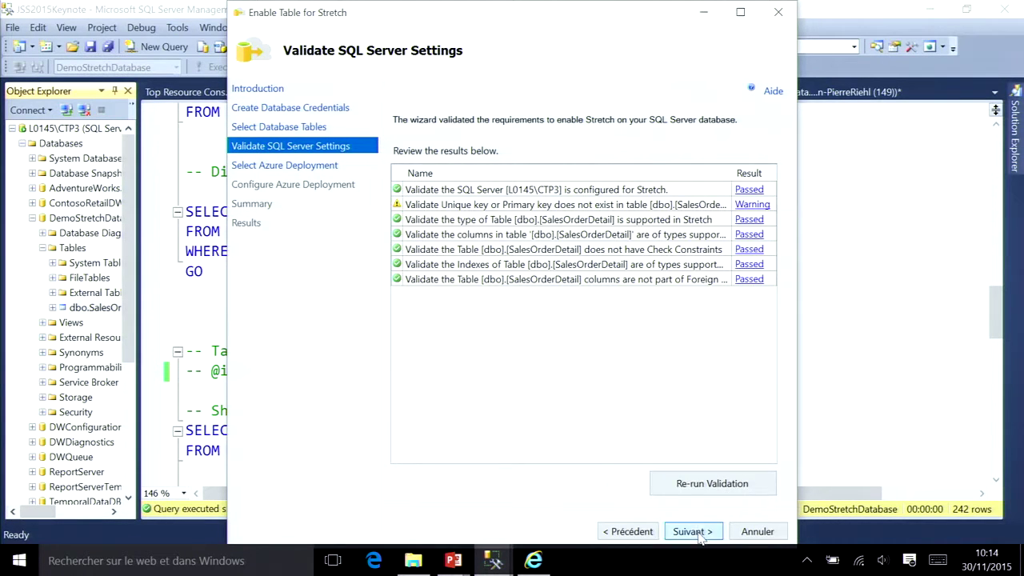
{"action": "left_click", "coordinate": [693, 531]}
{"action": "left_click", "coordinate": [425, 170]}
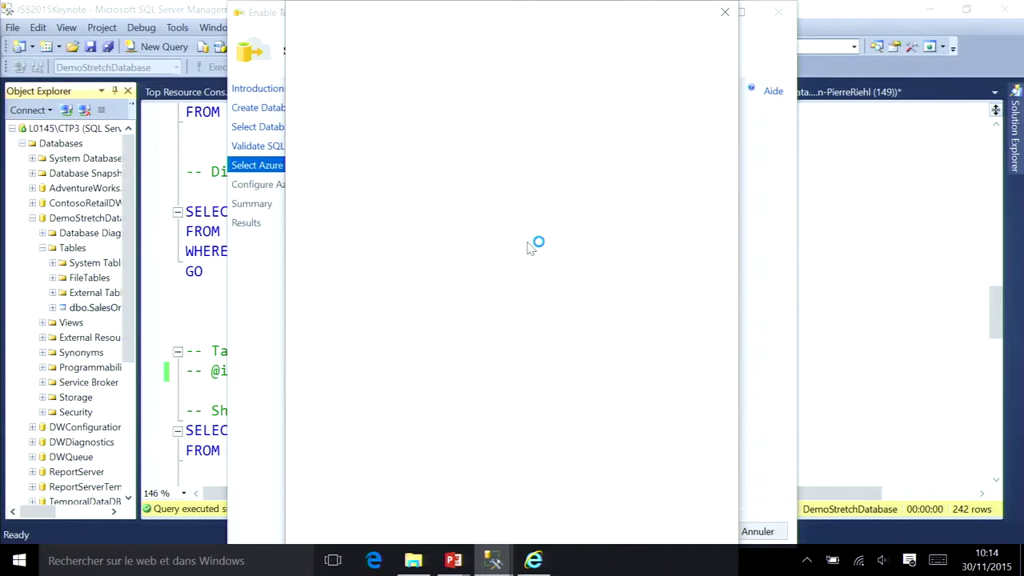
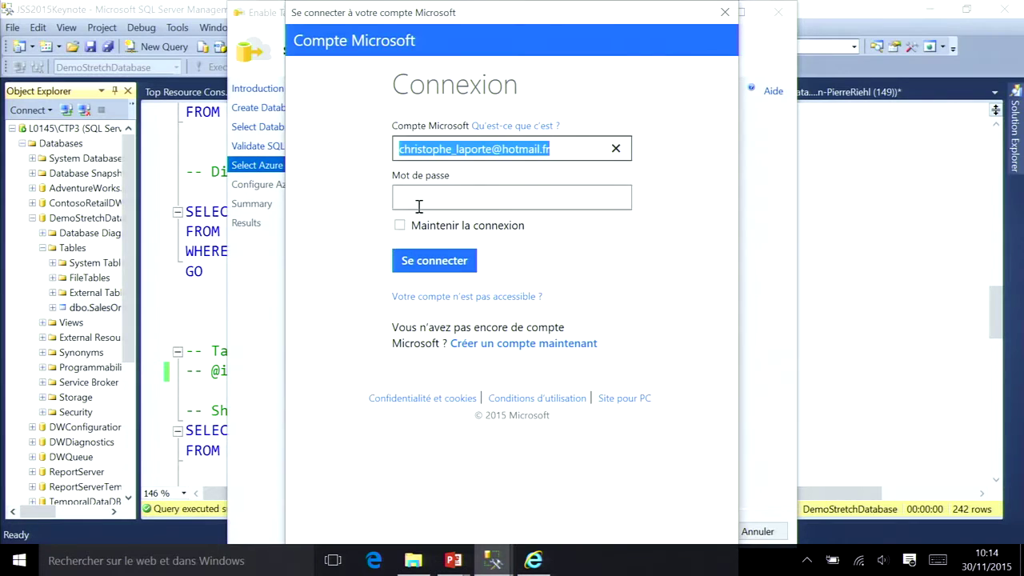
Step: Sign in with the Microsoft account's user name and password, then select the signed-in account
{"action": "left_click", "coordinate": [415, 203]}
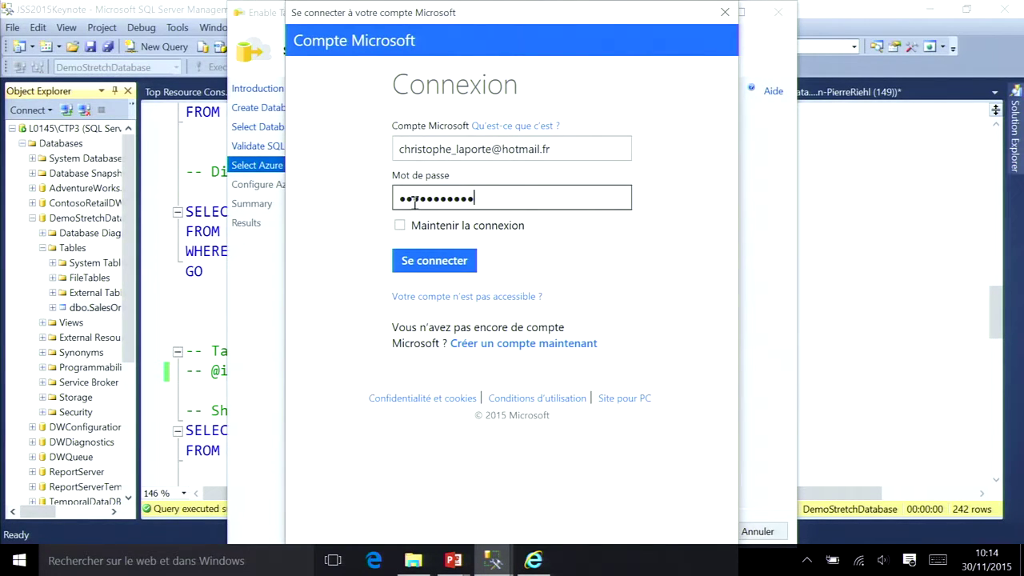
{"action": "left_click", "coordinate": [408, 264]}
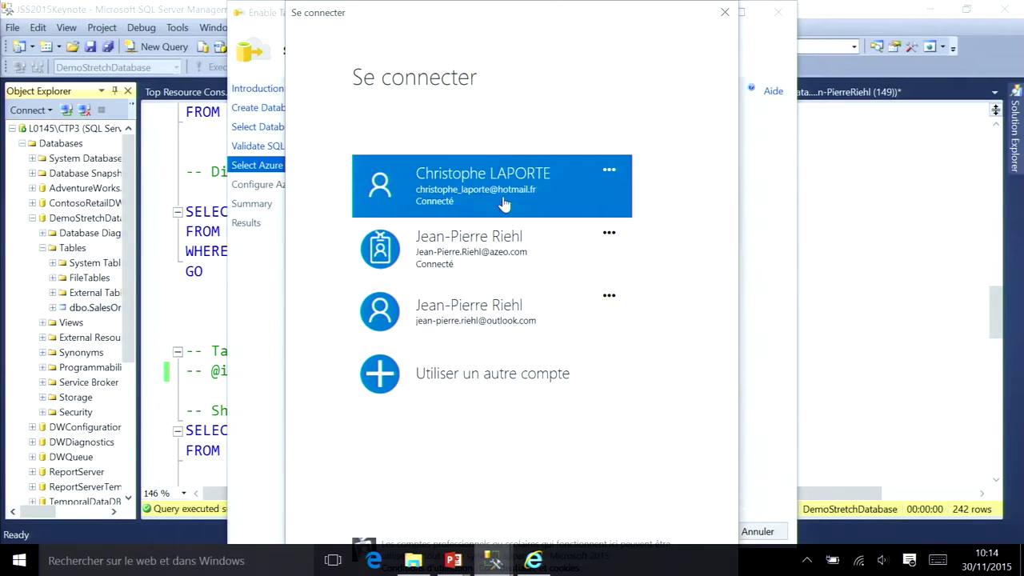
{"action": "left_click", "coordinate": [502, 203]}
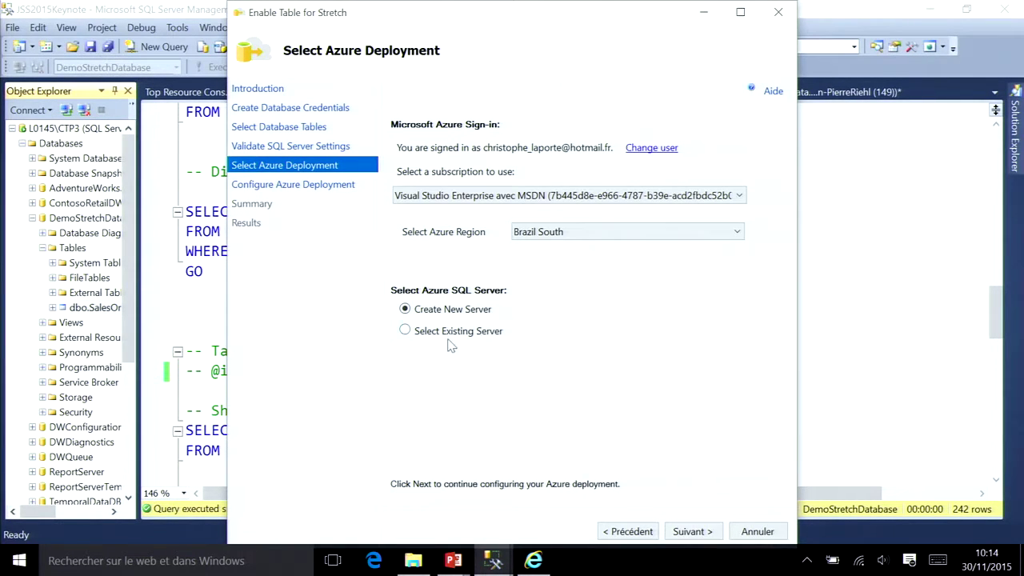
Step: Target the existing conseilit server in the North Europe Azure region
{"action": "left_click", "coordinate": [554, 238]}
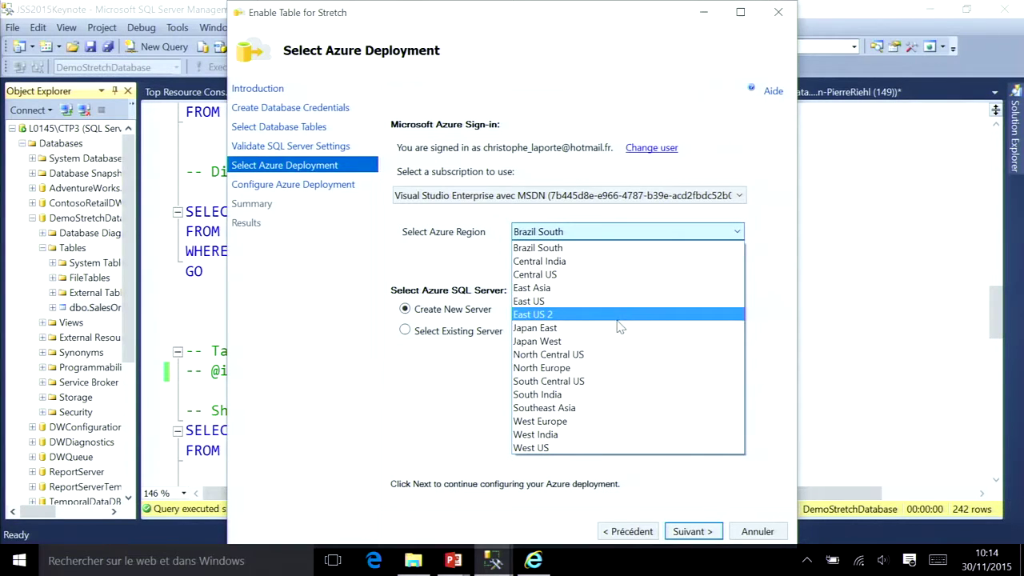
{"action": "left_click", "coordinate": [601, 370]}
{"action": "left_click", "coordinate": [457, 337]}
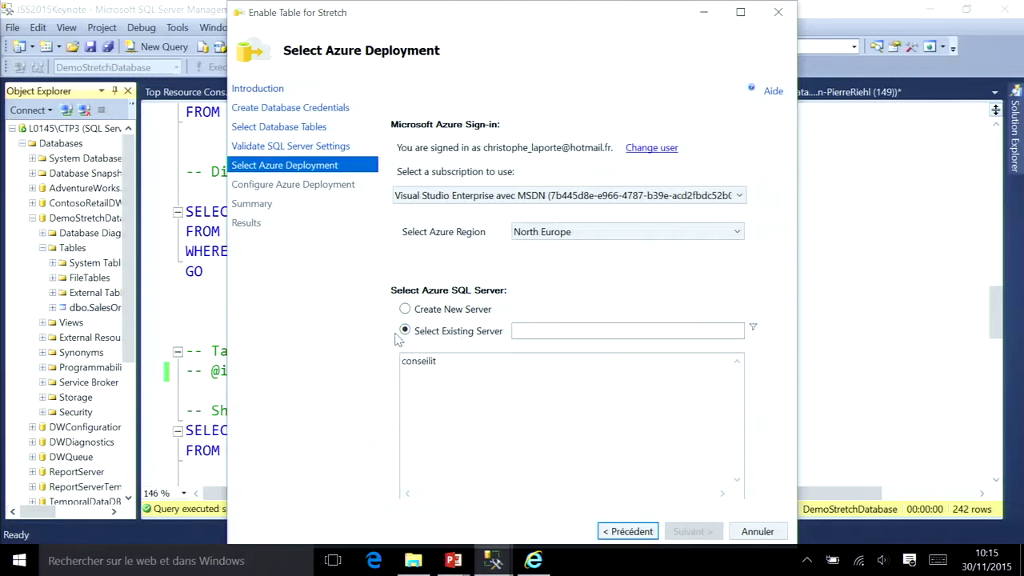
{"action": "left_click", "coordinate": [426, 364]}
{"action": "left_click", "coordinate": [691, 532]}
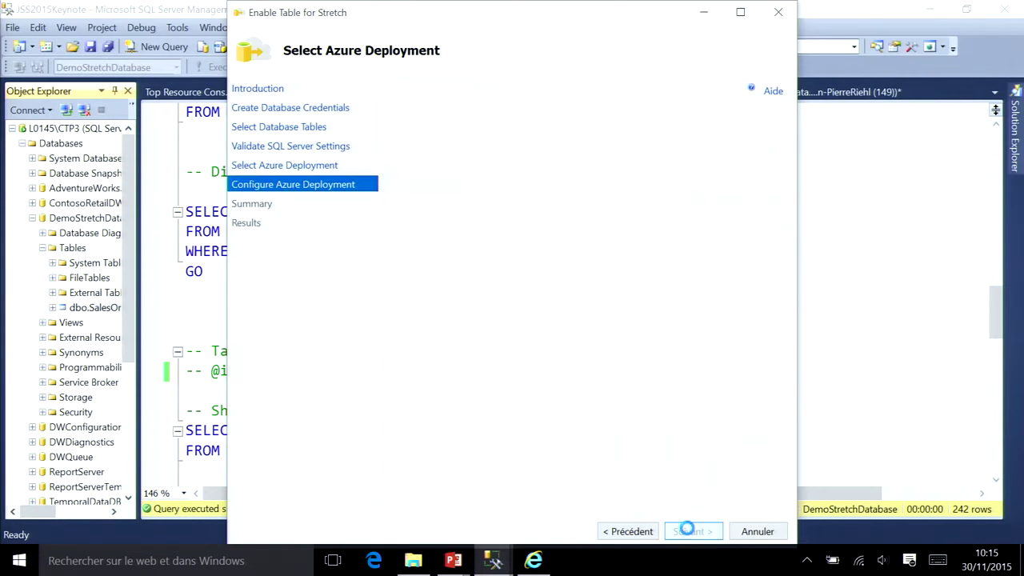
Step: Enter the conseilit server's admin login and password before filling in the firewall IP
{"action": "left_click", "coordinate": [526, 194]}
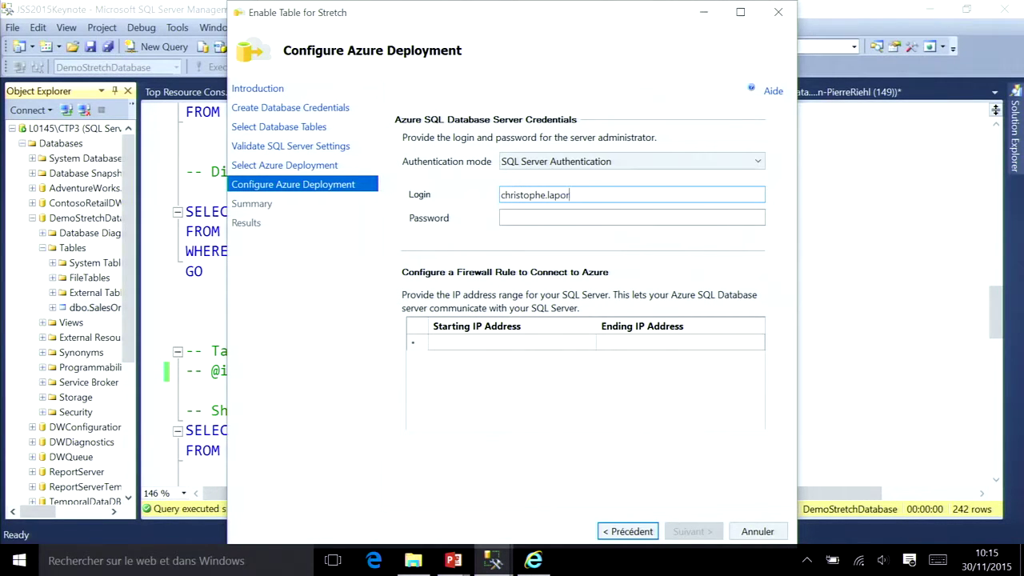
{"action": "left_click", "coordinate": [632, 217]}
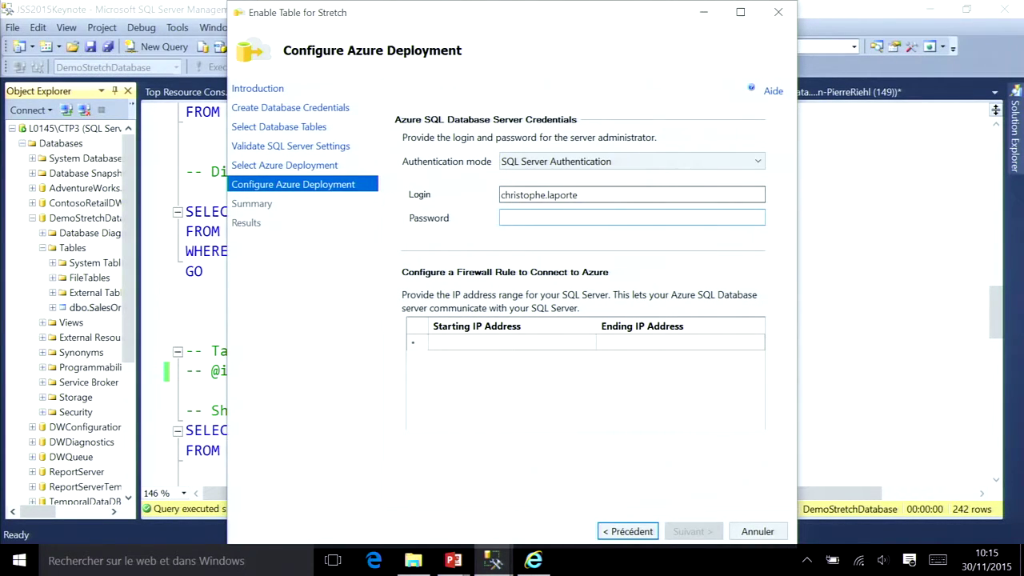
{"action": "type", "text": "**"}
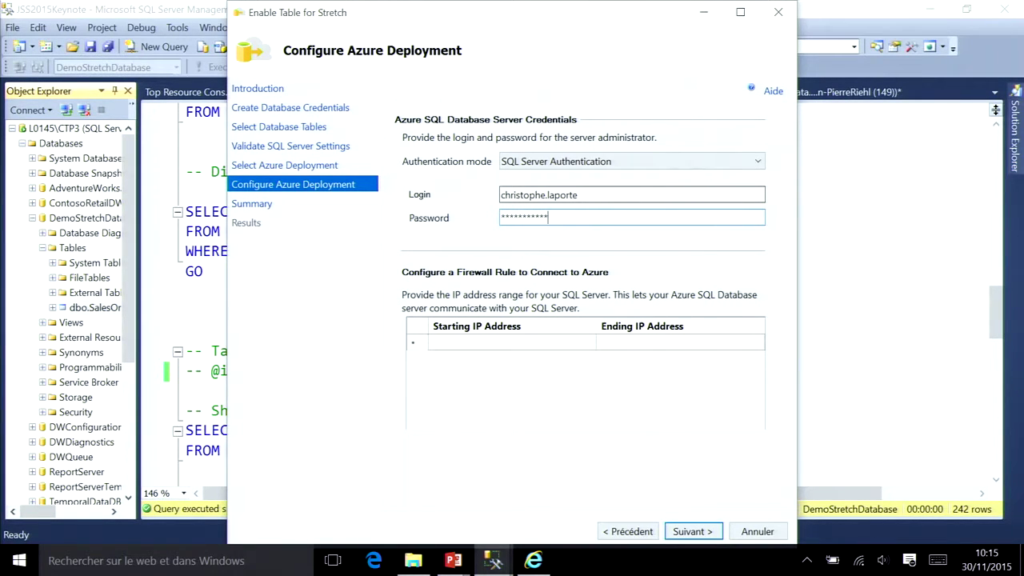
{"action": "left_click", "coordinate": [513, 343]}
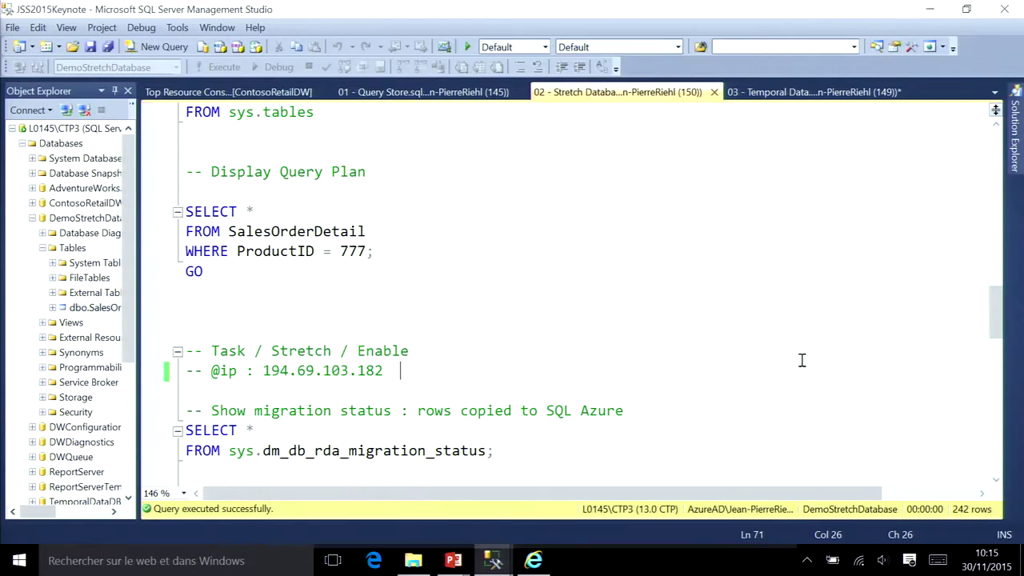
{"action": "scroll", "coordinate": [382, 308], "scroll_direction": "up", "scroll_amount": 2}
{"action": "scroll", "coordinate": [380, 315], "scroll_direction": "down", "scroll_amount": 4}
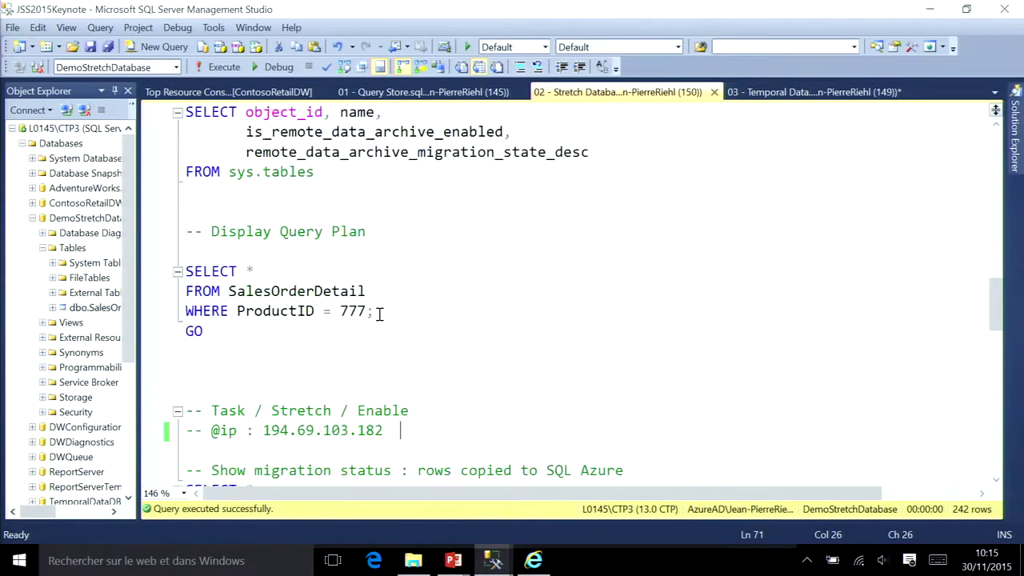
{"action": "left_click", "coordinate": [383, 249]}
{"action": "left_click", "coordinate": [267, 251], "text": "shift"}
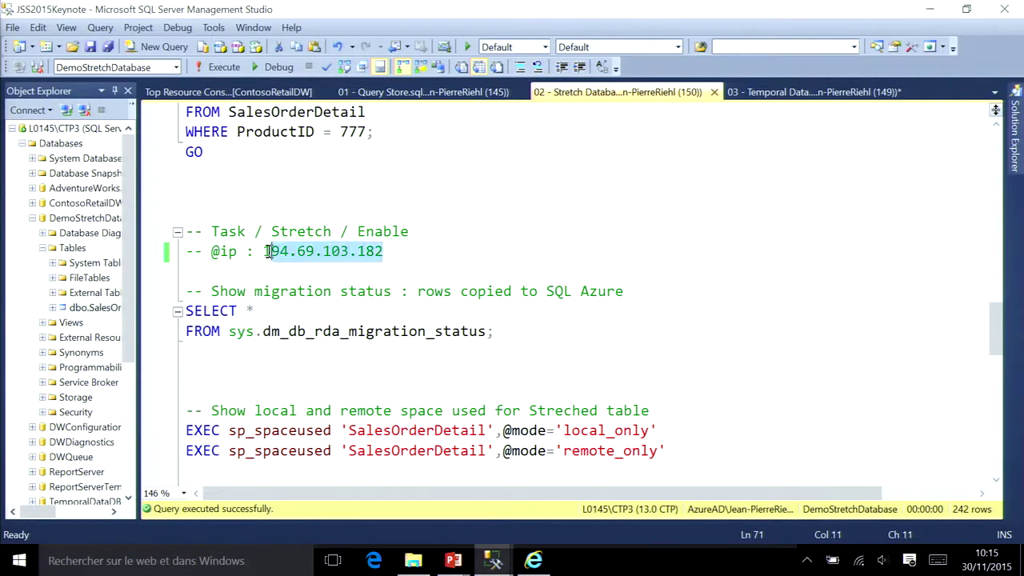
{"action": "key", "text": "shift+Left"}
{"action": "key", "text": "ctrl+c"}
{"action": "key", "text": "alt+Tab"}
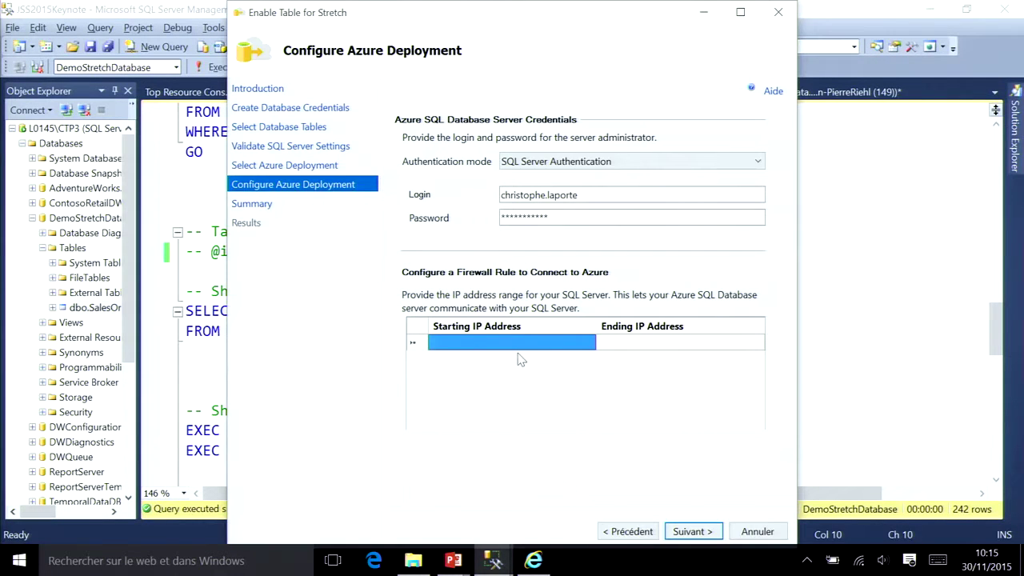
{"action": "left_click", "coordinate": [517, 347]}
{"action": "key", "text": "ctrl+v"}
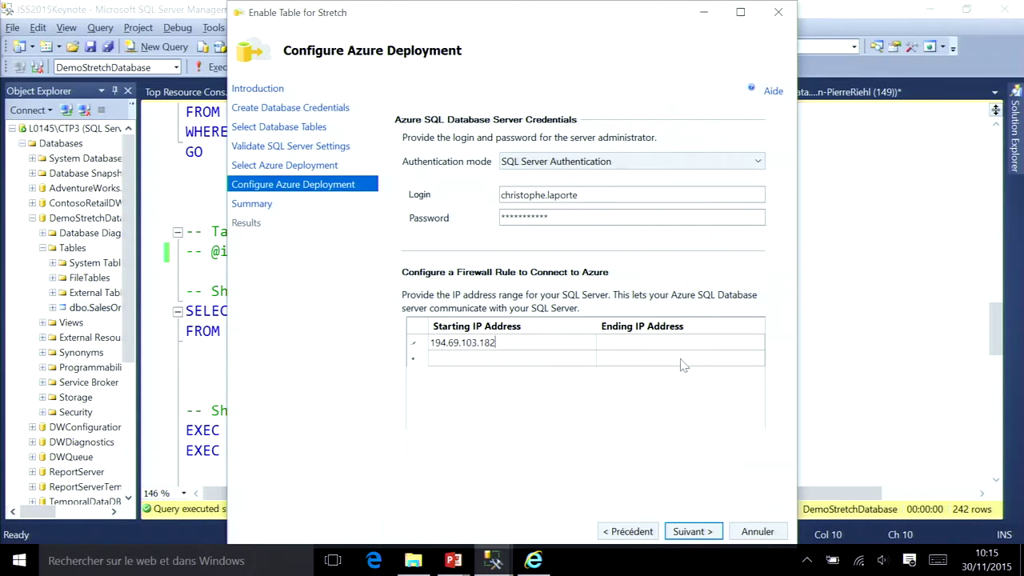
{"action": "left_click", "coordinate": [669, 345]}
{"action": "left_click", "coordinate": [664, 344]}
{"action": "key", "text": "ctrl+v"}
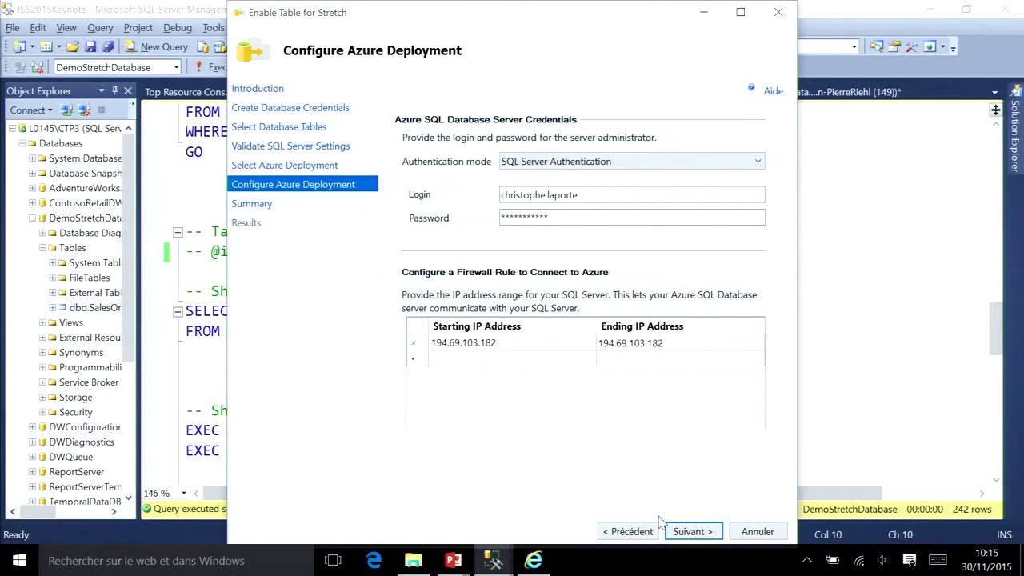
Step: Confirm the firewall range and finish the wizard to start the Stretch deployment
{"action": "left_click", "coordinate": [707, 532]}
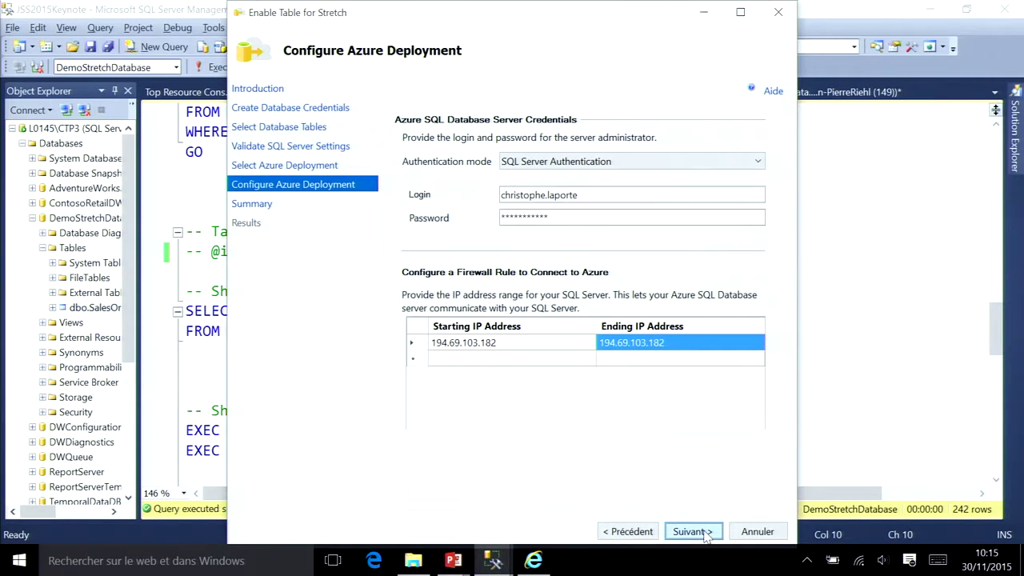
{"action": "left_click", "coordinate": [708, 532]}
{"action": "left_click", "coordinate": [705, 536]}
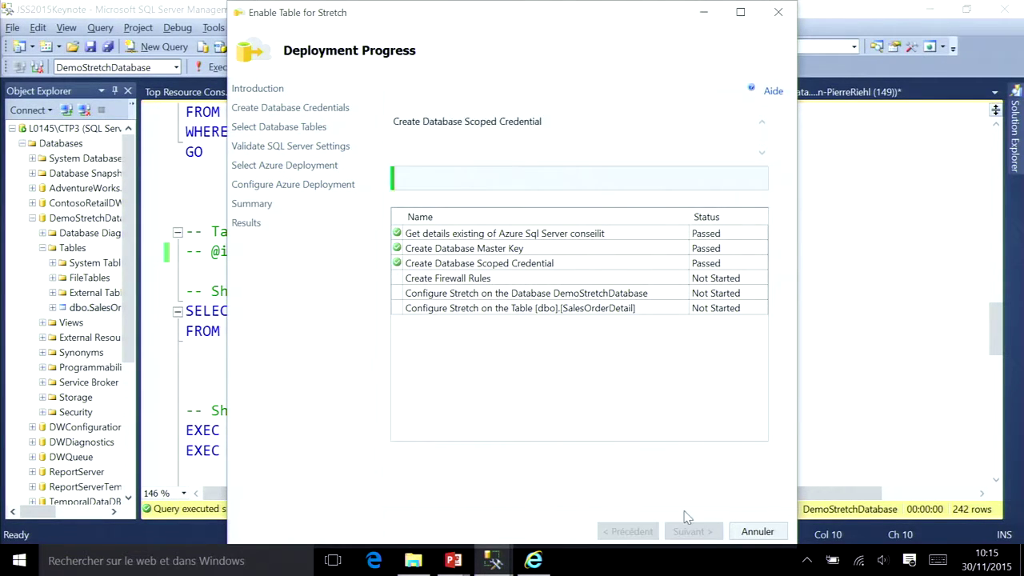
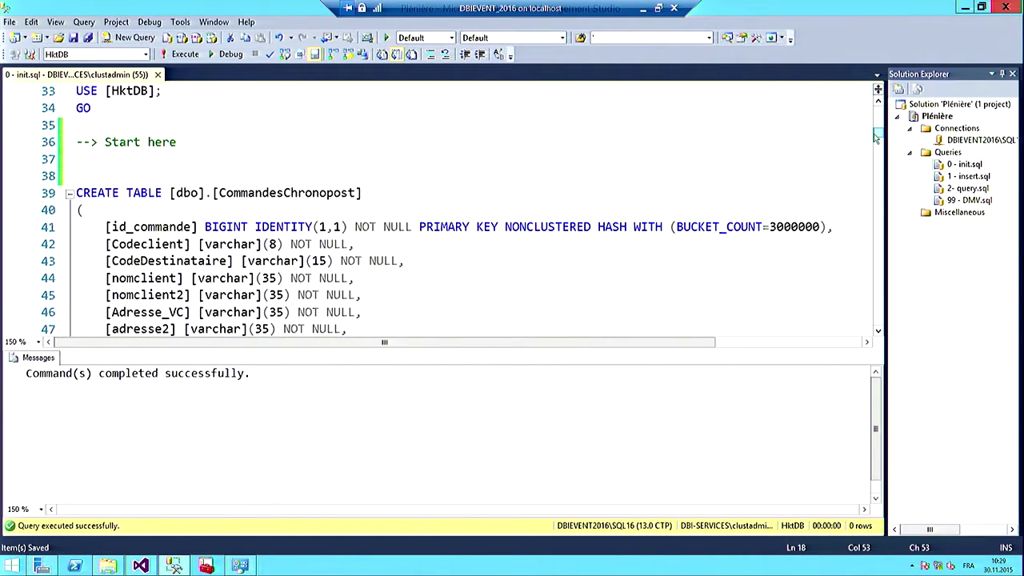
Step: Create the memory-optimized CommandesChronopost table with its hash primary key and clustered columnstore index
{"action": "left_click", "coordinate": [837, 228]}
{"action": "left_click", "coordinate": [501, 242], "text": "shift"}
{"action": "left_click_drag", "start_coordinate": [836, 228], "coordinate": [384, 228]}
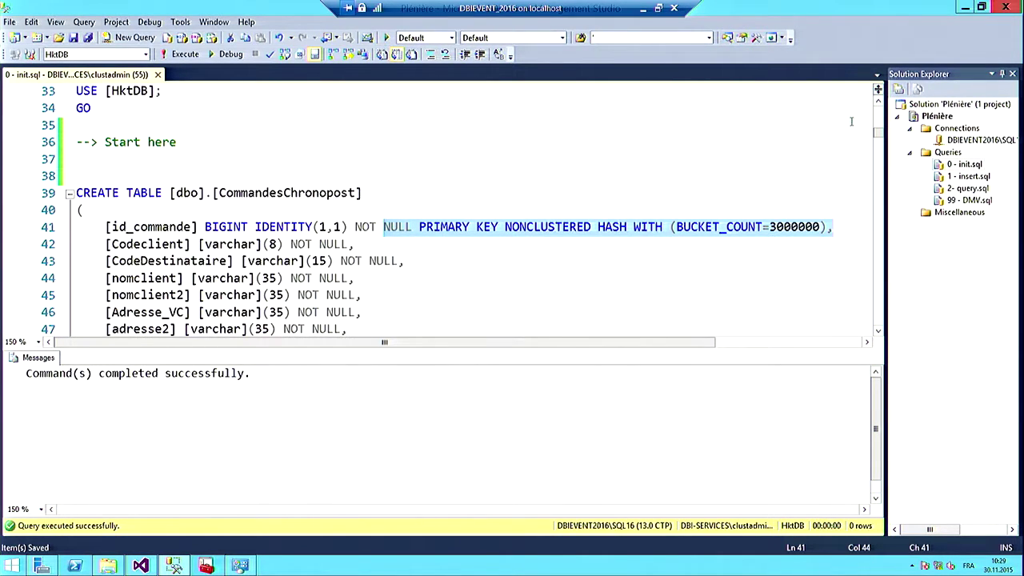
{"action": "left_click_drag", "start_coordinate": [878, 134], "coordinate": [881, 157]}
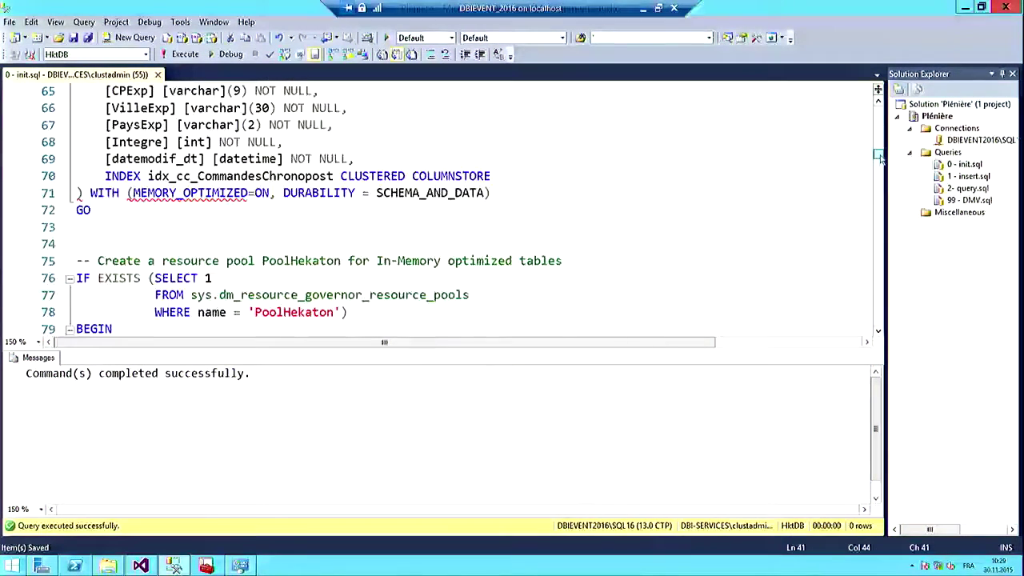
{"action": "left_click_drag", "start_coordinate": [520, 176], "coordinate": [344, 182]}
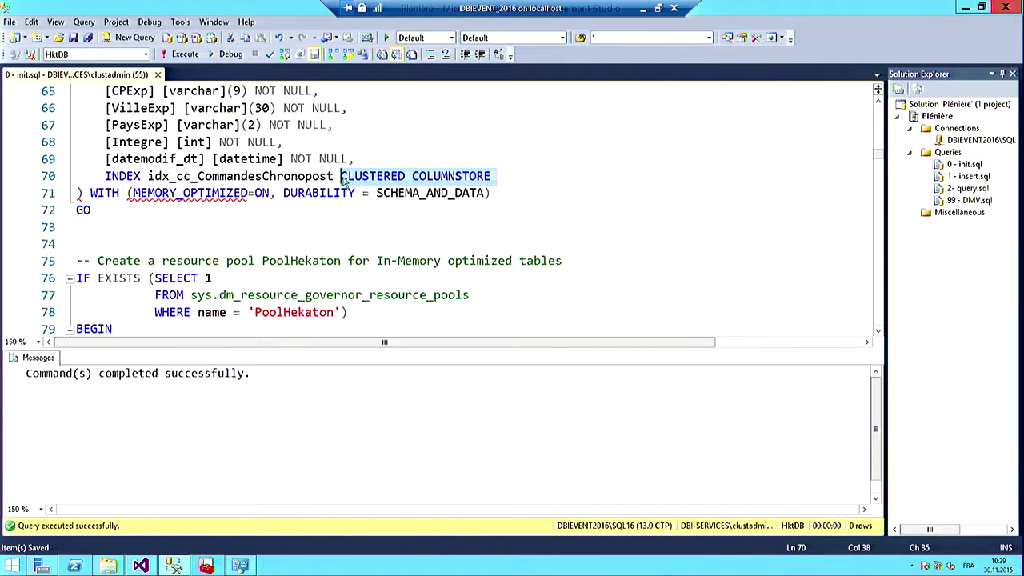
{"action": "left_click_drag", "start_coordinate": [126, 212], "coordinate": [76, 90]}
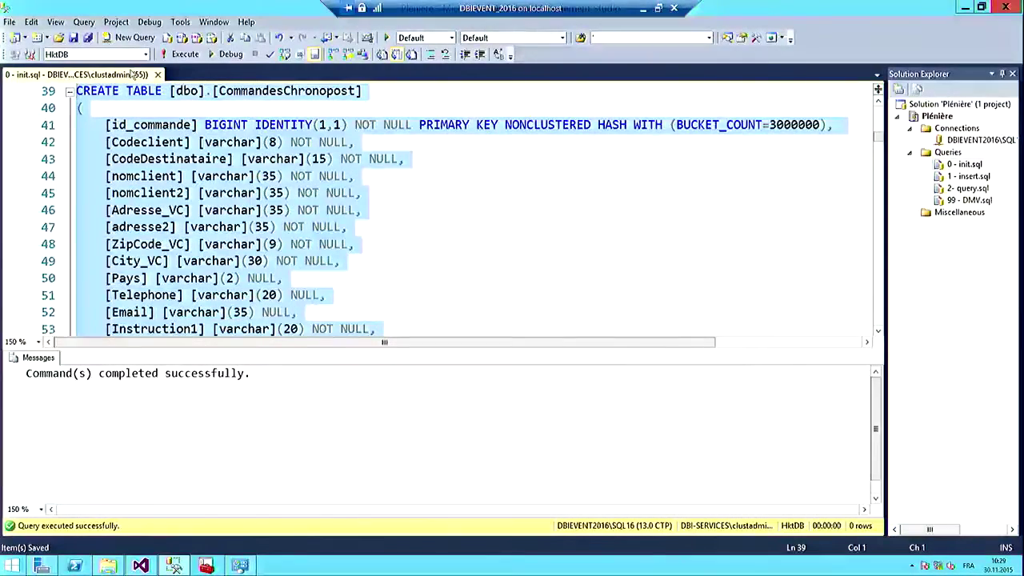
{"action": "left_click", "coordinate": [180, 54]}
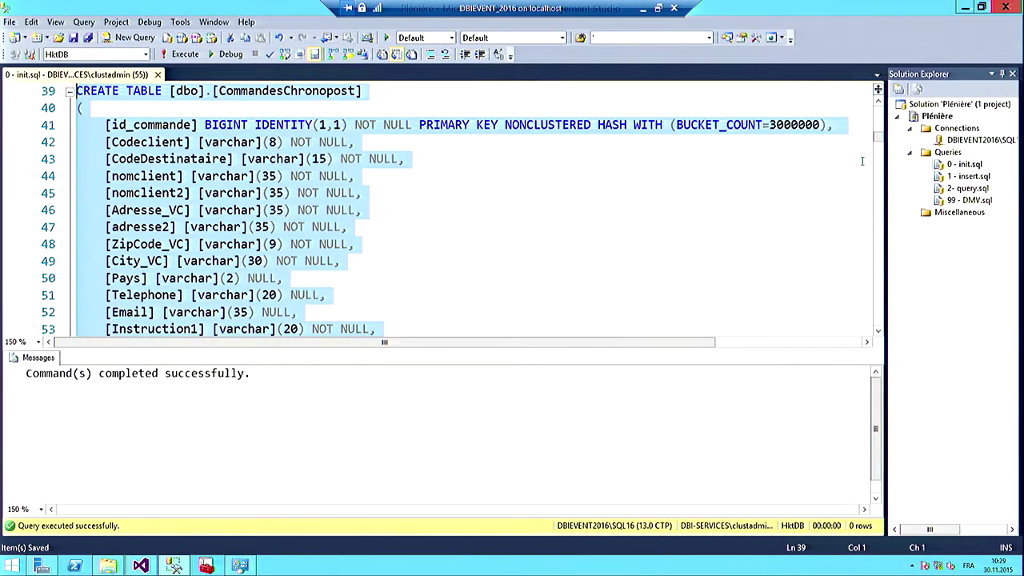
Step: Drop any existing PoolHekaton resource pool and select the CREATE RESOURCE POOL statement
{"action": "left_click_drag", "start_coordinate": [878, 139], "coordinate": [880, 164]}
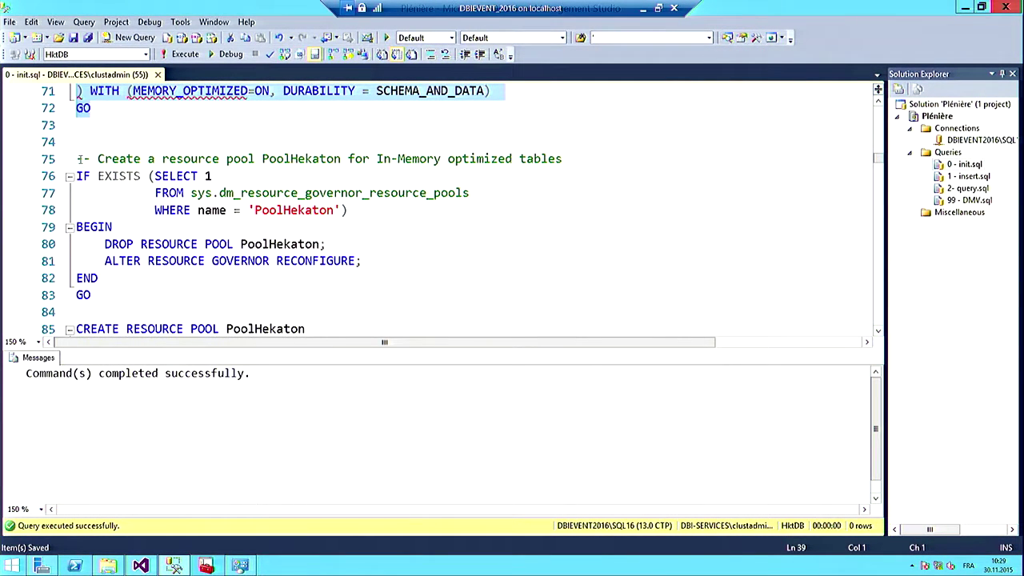
{"action": "left_click_drag", "start_coordinate": [77, 158], "coordinate": [124, 287]}
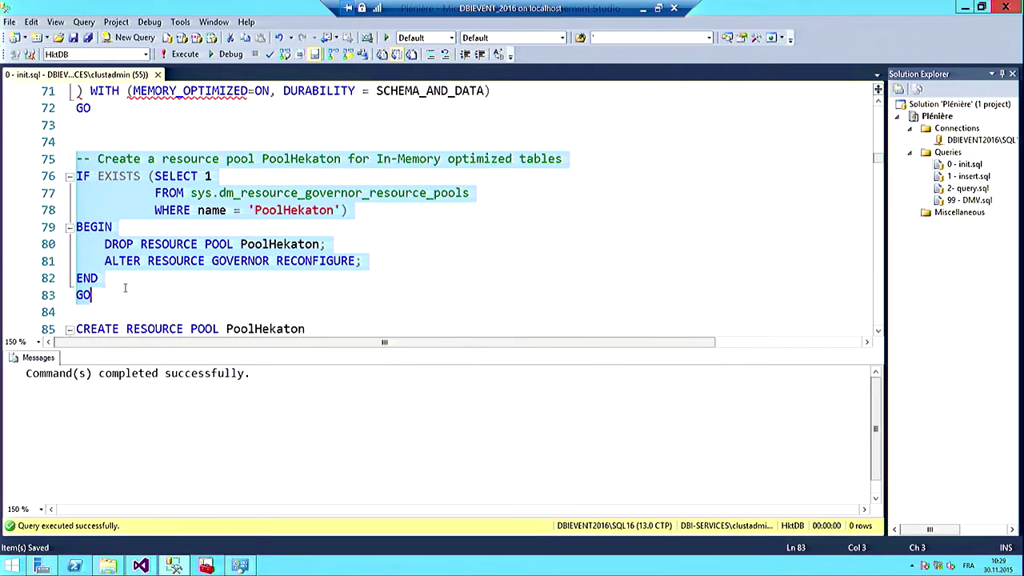
{"action": "left_click", "coordinate": [183, 54]}
{"action": "scroll", "coordinate": [880, 160], "scroll_direction": "down", "scroll_amount": 2}
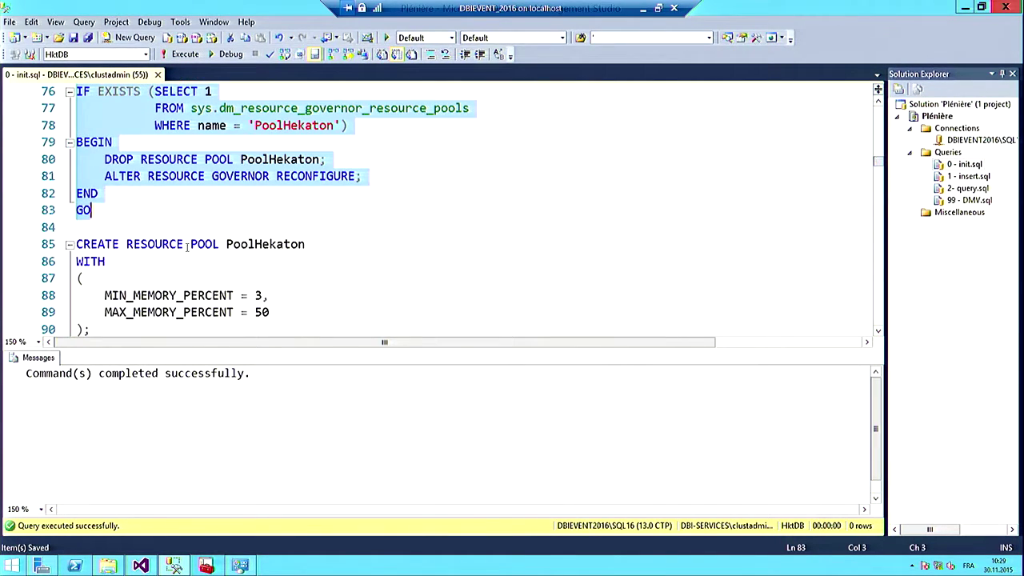
{"action": "left_click_drag", "start_coordinate": [77, 244], "coordinate": [139, 267]}
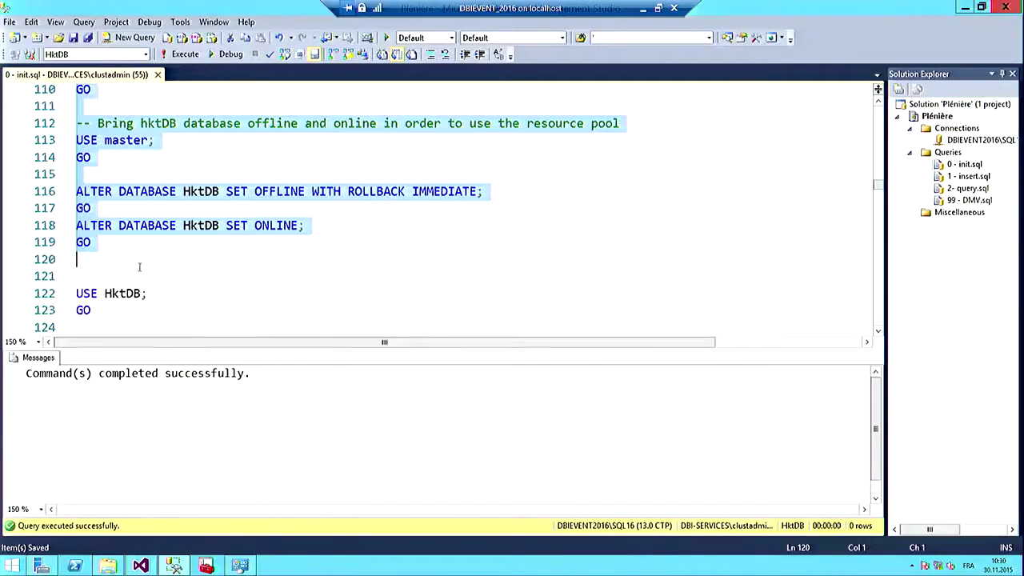
Step: Create PoolHekaton with 3–50% memory, run the remaining setup script from line 122, then go to Visual Studio
{"action": "left_click", "coordinate": [185, 53]}
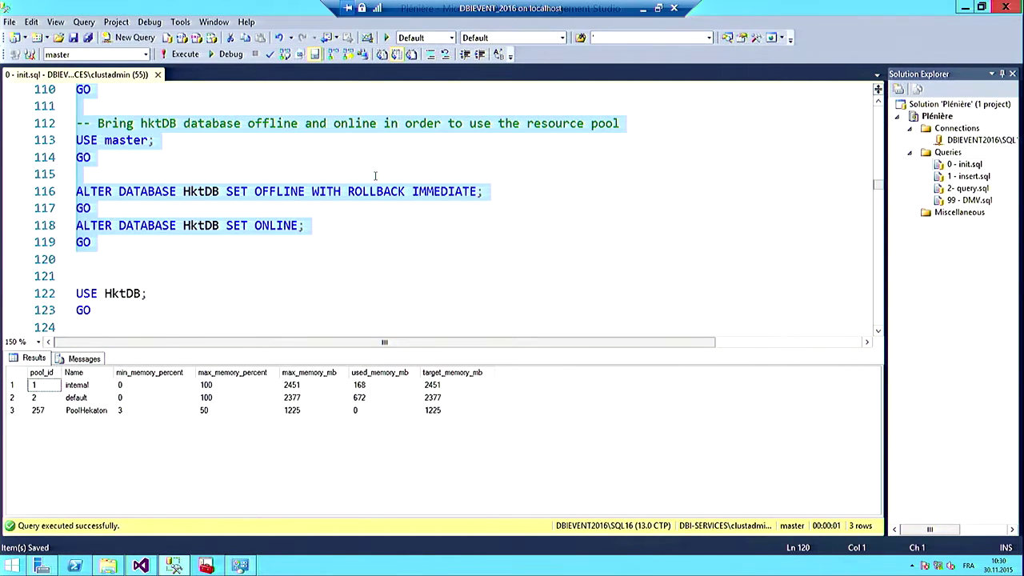
{"action": "left_click_drag", "start_coordinate": [75, 293], "coordinate": [227, 350]}
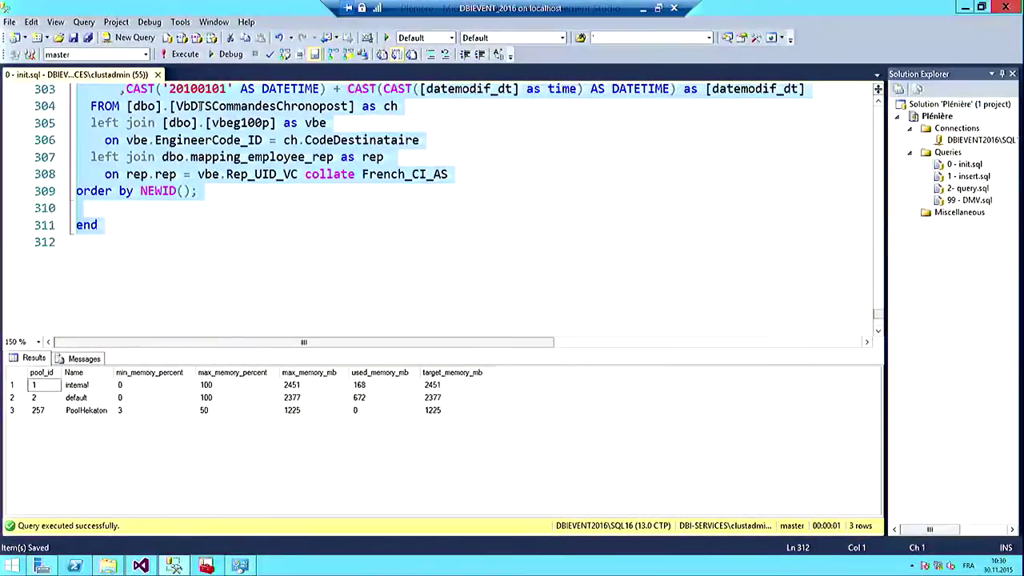
{"action": "left_click", "coordinate": [185, 54]}
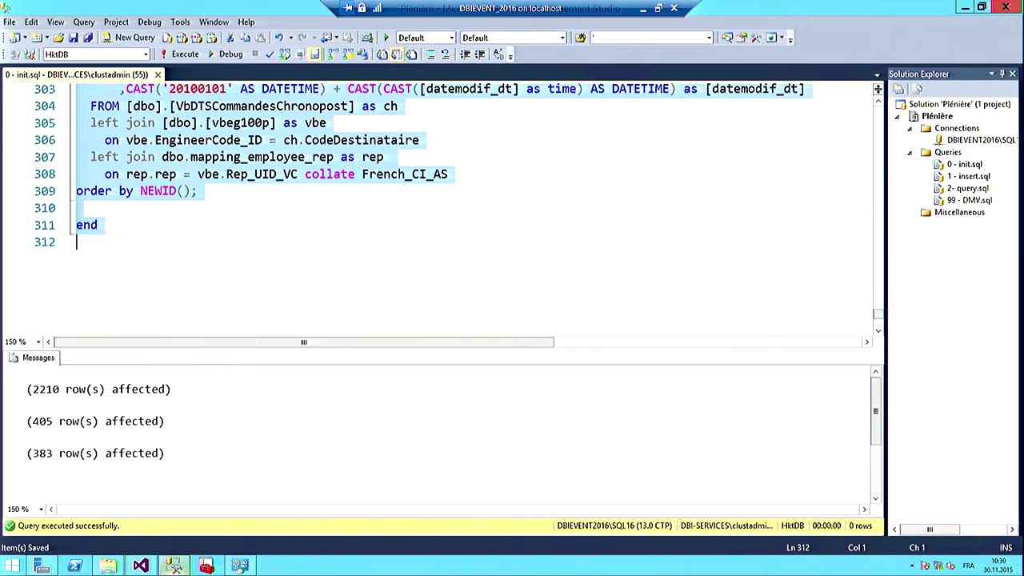
{"action": "left_click", "coordinate": [151, 562]}
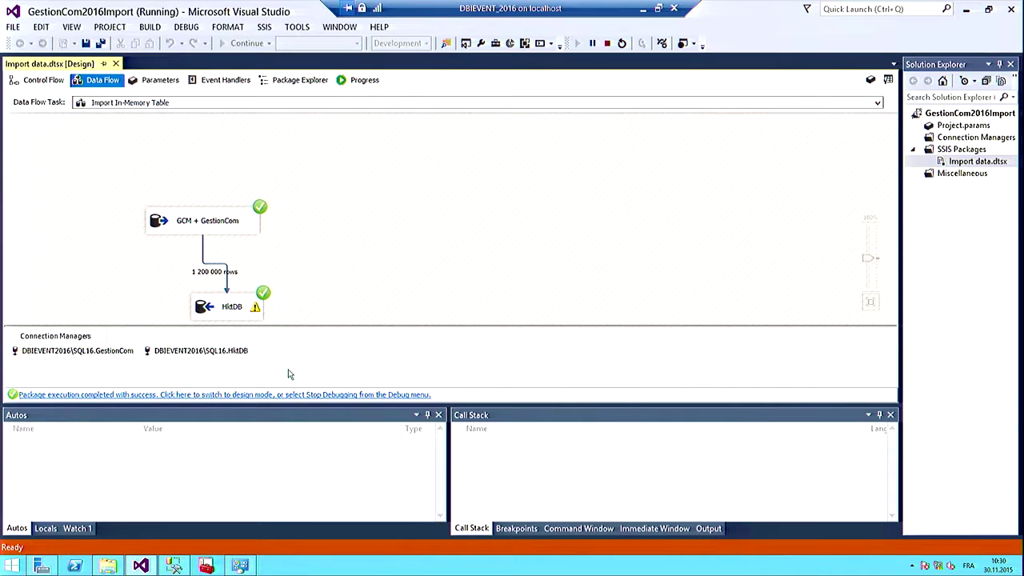
Step: Stop the previous debugging run and restart the Import data.dtsx package
{"action": "left_click", "coordinate": [607, 43]}
{"action": "left_click", "coordinate": [235, 43]}
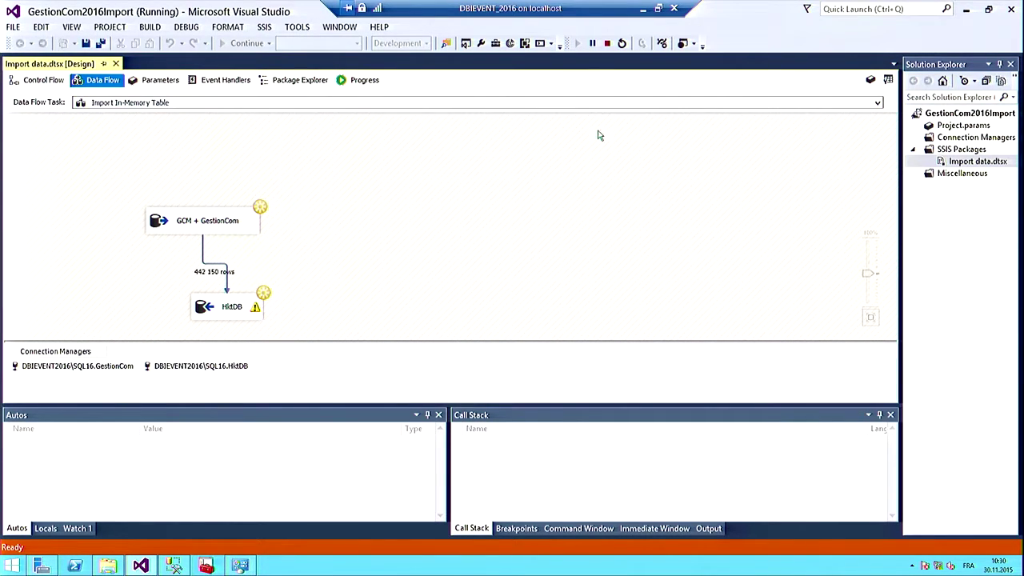
Step: Run the whole 2- query.sql memory and row group script and enlarge the results pane
{"action": "left_click", "coordinate": [176, 565]}
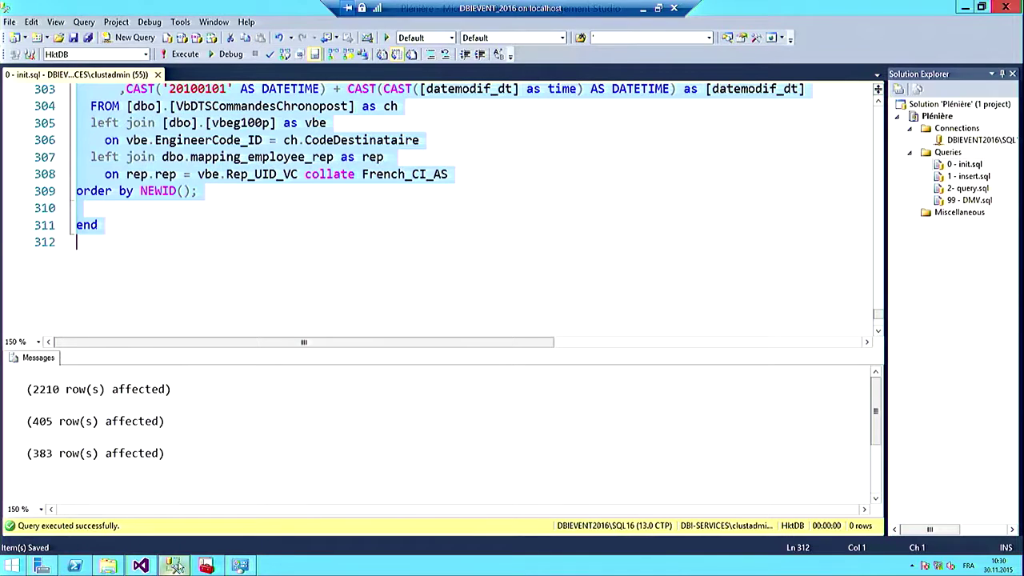
{"action": "double_click", "coordinate": [968, 188]}
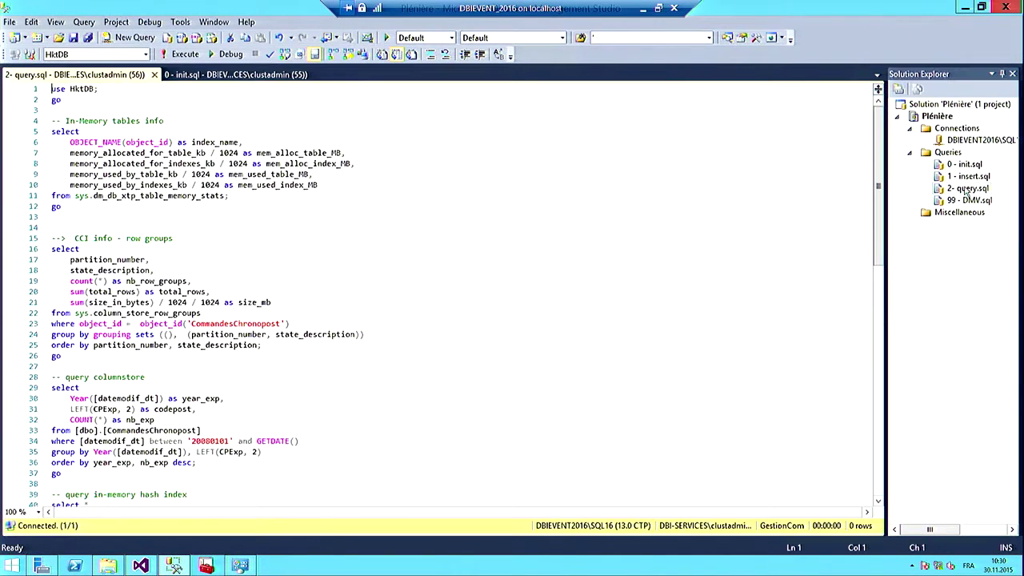
{"action": "key", "text": "ctrl+shift+Home"}
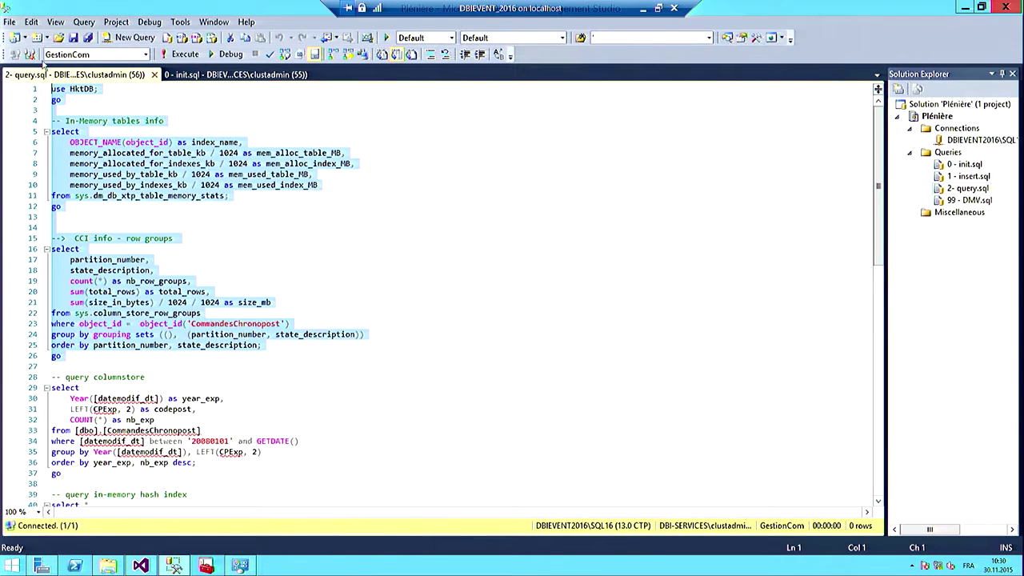
{"action": "key", "text": "F5"}
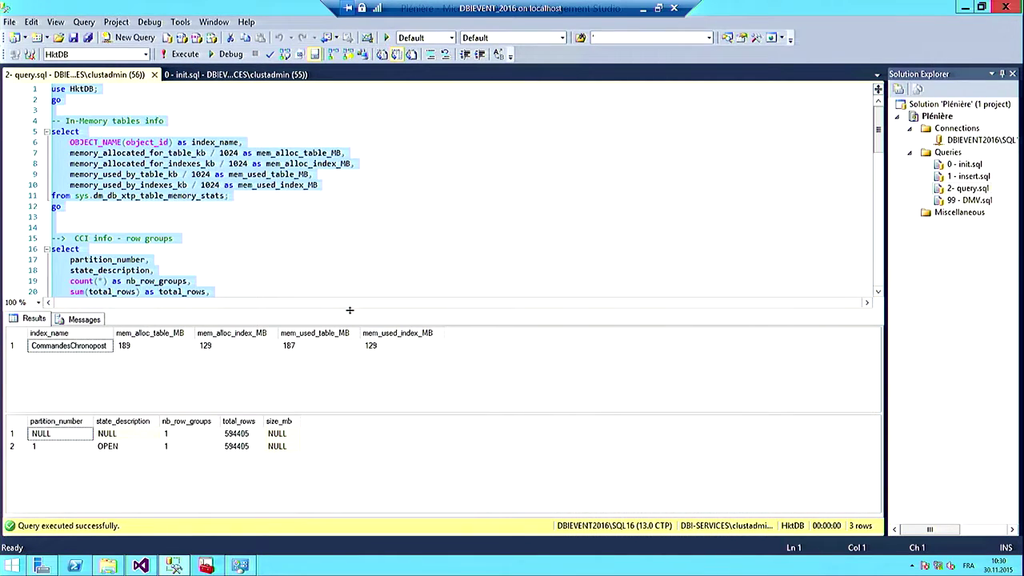
{"action": "left_click_drag", "start_coordinate": [350, 311], "coordinate": [350, 290]}
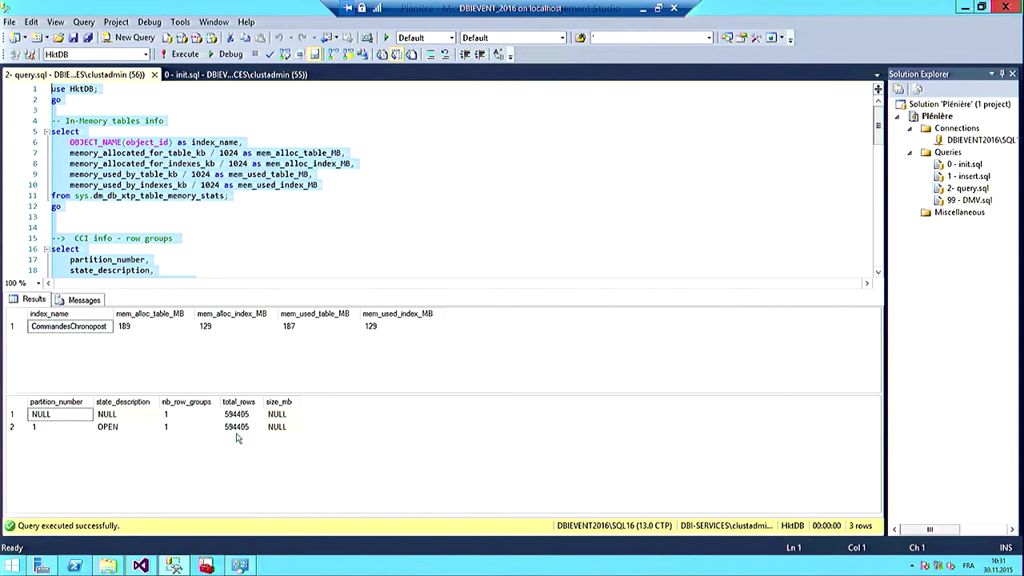
Step: Rerun the stats during the load until 384 MB allocated and 1,200,000 rows appear
{"action": "left_click", "coordinate": [173, 58]}
{"action": "left_click", "coordinate": [174, 57]}
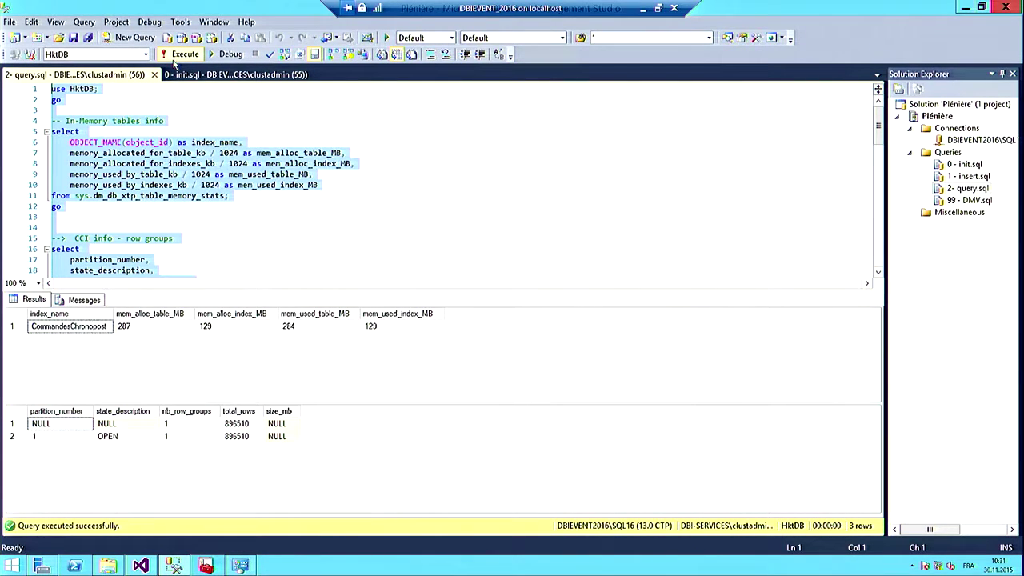
{"action": "left_click", "coordinate": [174, 62]}
{"action": "left_click", "coordinate": [174, 62]}
{"action": "left_click", "coordinate": [174, 63]}
{"action": "left_click", "coordinate": [173, 62]}
{"action": "left_click", "coordinate": [173, 62]}
{"action": "left_click", "coordinate": [174, 54]}
{"action": "left_click", "coordinate": [173, 60]}
{"action": "left_click_drag", "start_coordinate": [878, 128], "coordinate": [879, 189]}
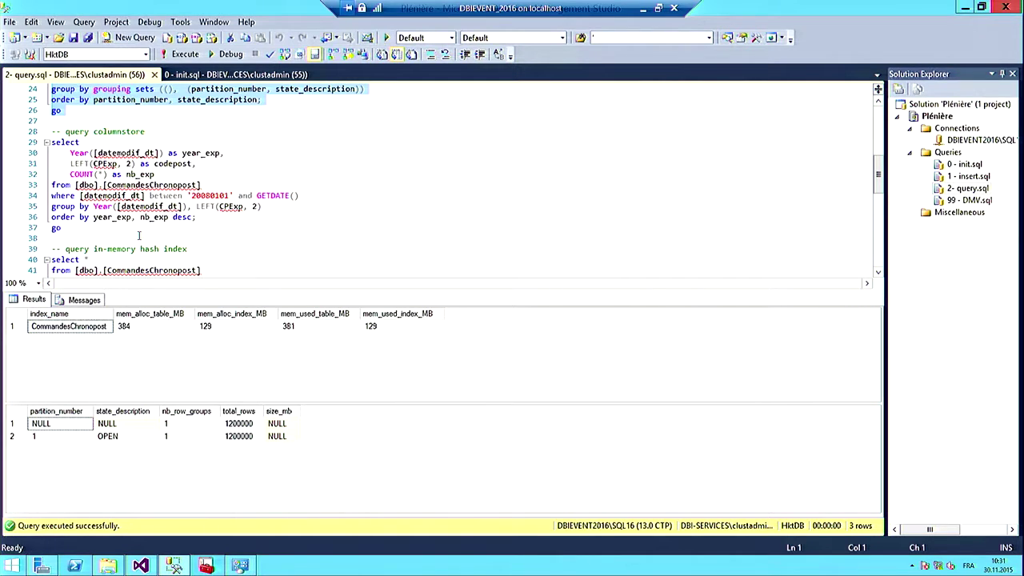
{"action": "left_click_drag", "start_coordinate": [139, 234], "coordinate": [53, 137]}
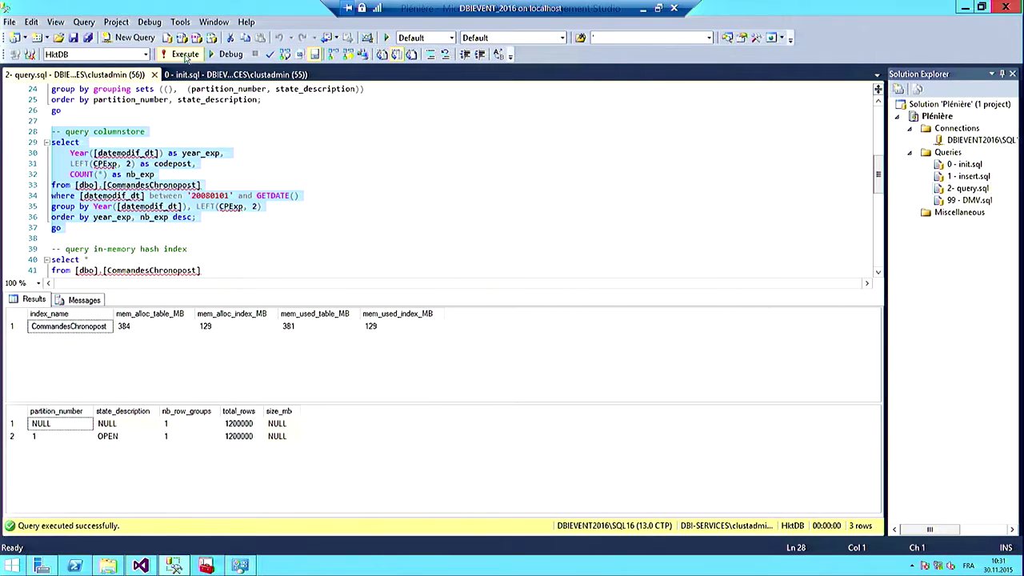
Step: Run the columnstore query with its actual plan, showing a Columnstore Index Scan into Hash Match
{"action": "left_click", "coordinate": [185, 54]}
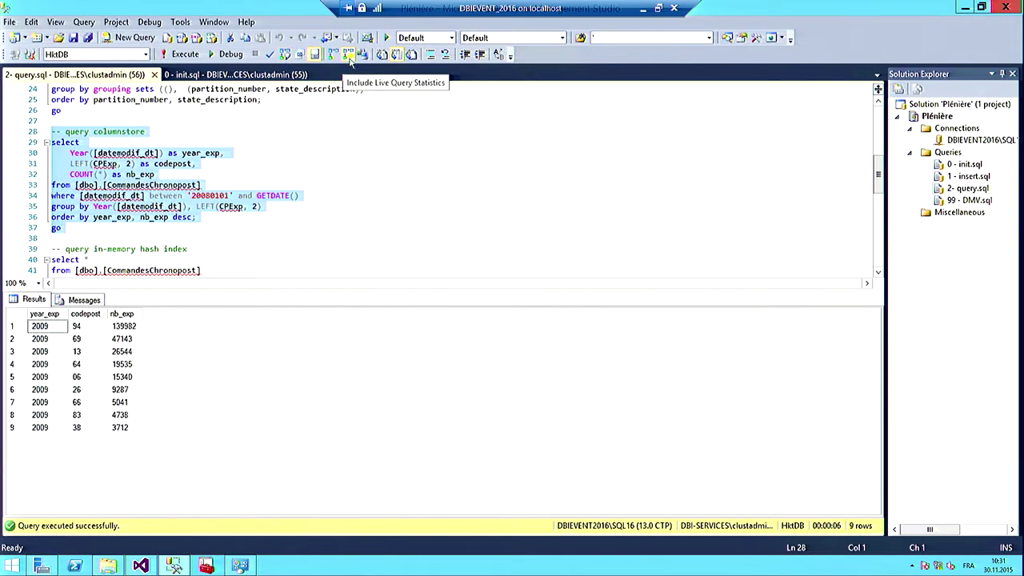
{"action": "left_click", "coordinate": [185, 55]}
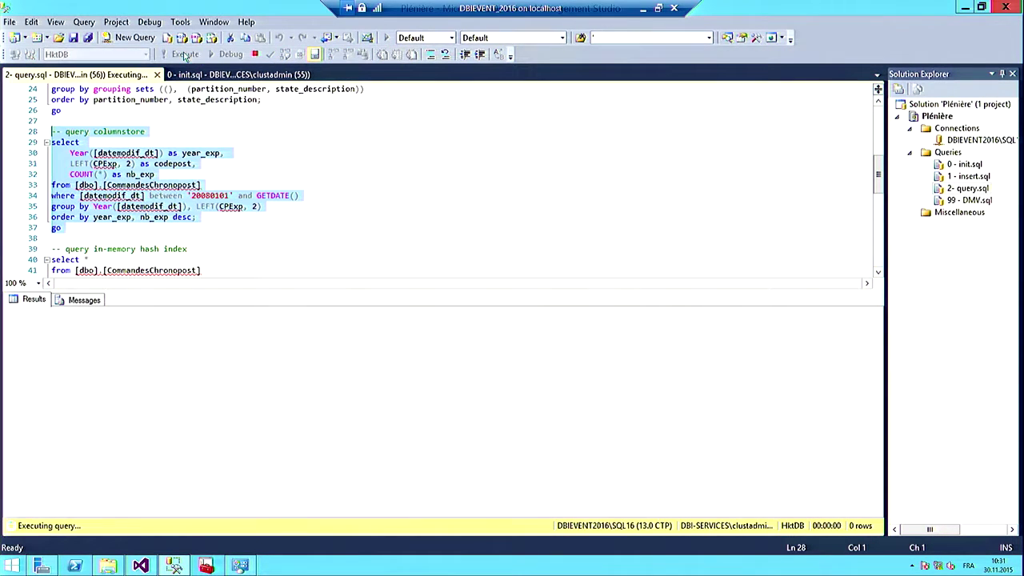
{"action": "left_click", "coordinate": [147, 299]}
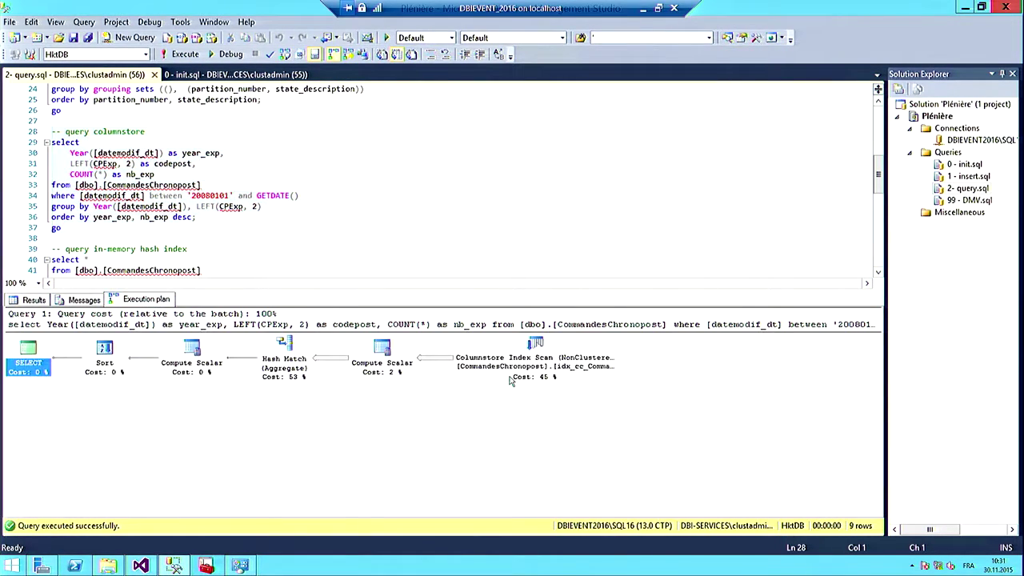
{"action": "mouse_move", "coordinate": [538, 359]}
{"action": "left_click_drag", "start_coordinate": [878, 175], "coordinate": [877, 197]}
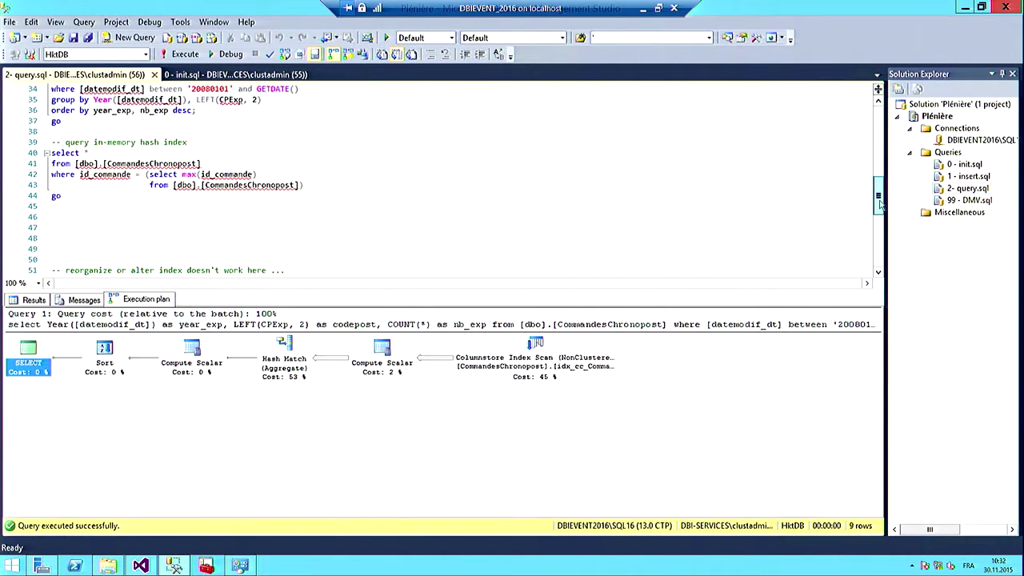
{"action": "left_click_drag", "start_coordinate": [130, 203], "coordinate": [37, 154]}
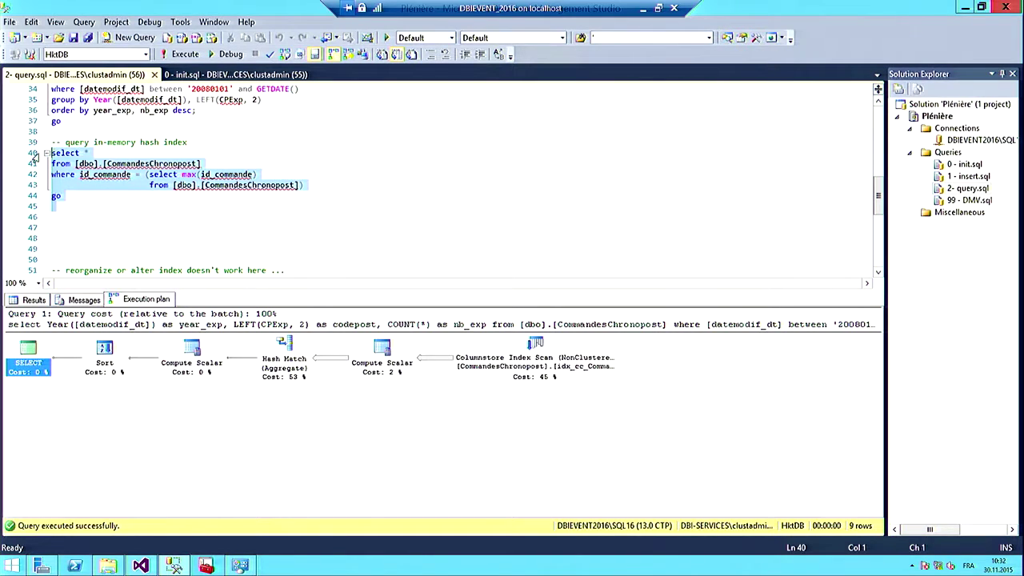
Step: Run the max-id lookup, inspect its hash Index Seek plan, then advance to the 'crêpe au sucre' slide
{"action": "left_click", "coordinate": [186, 54]}
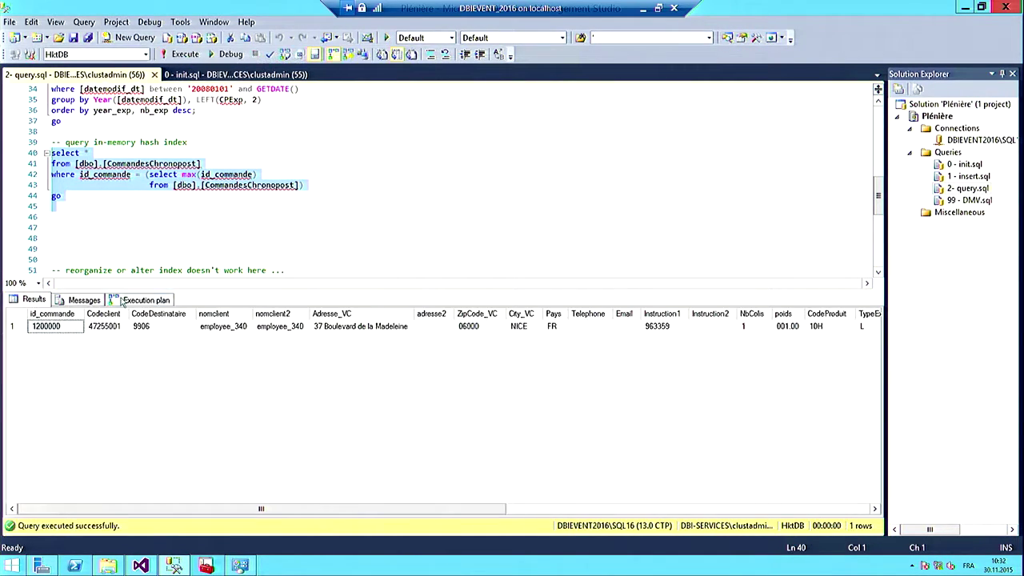
{"action": "left_click", "coordinate": [141, 301]}
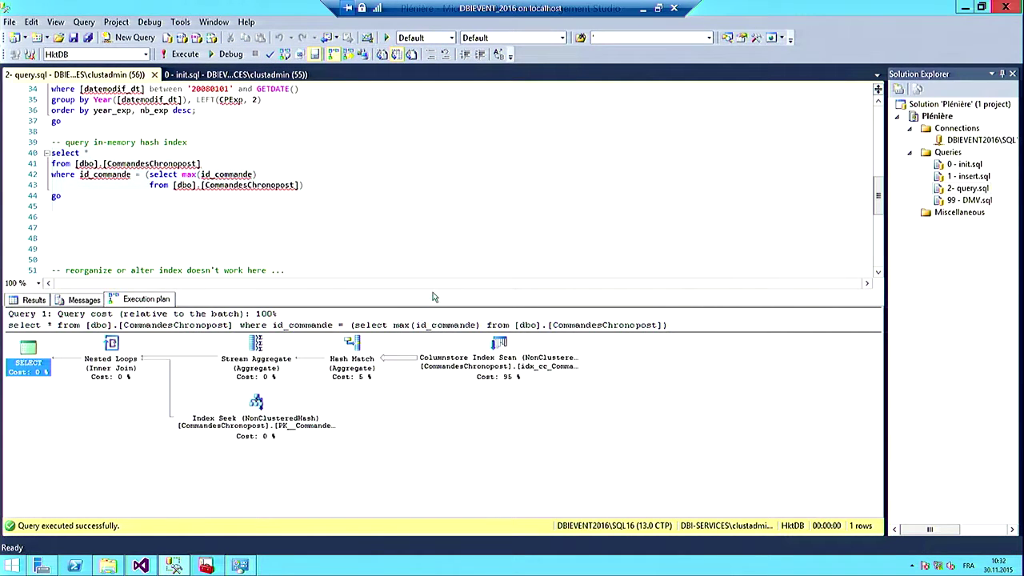
{"action": "left_click_drag", "start_coordinate": [434, 288], "coordinate": [434, 264]}
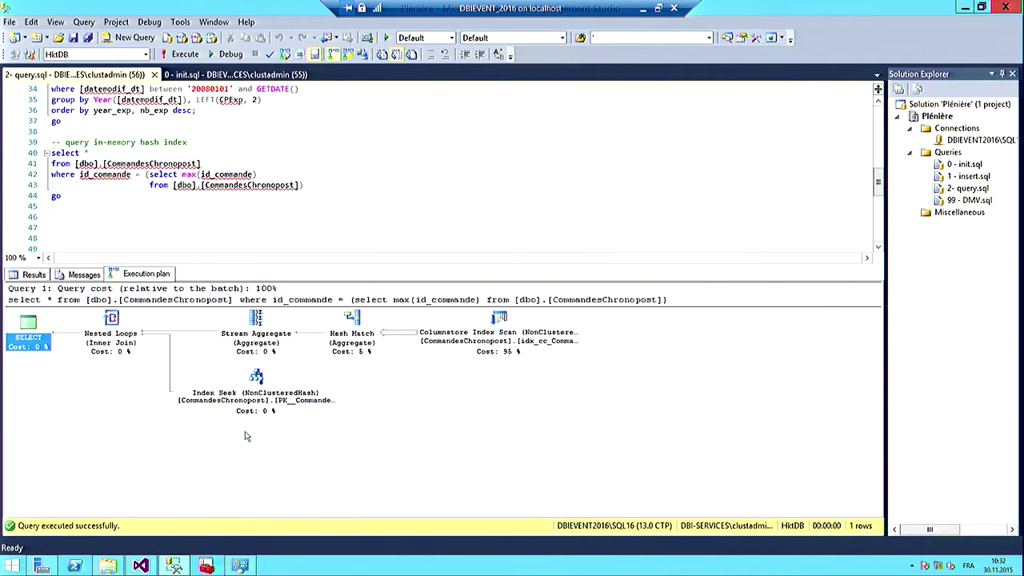
{"action": "mouse_move", "coordinate": [252, 409]}
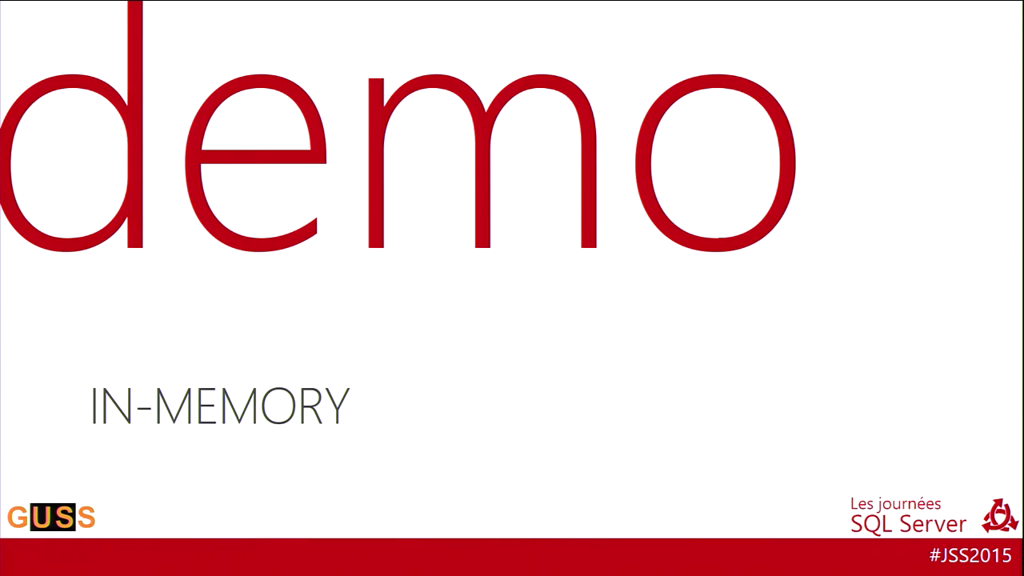
{"action": "key", "text": "Right"}
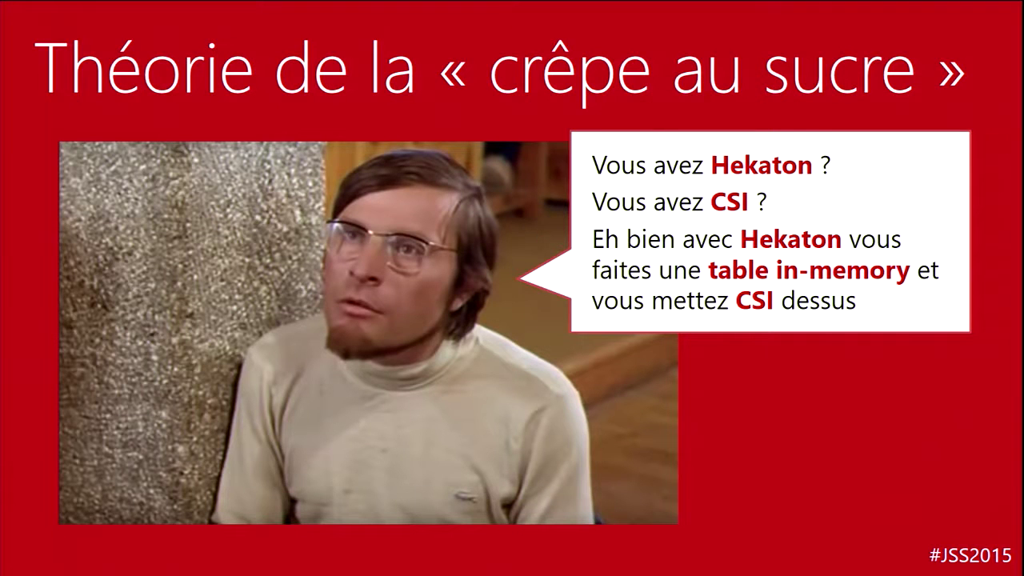
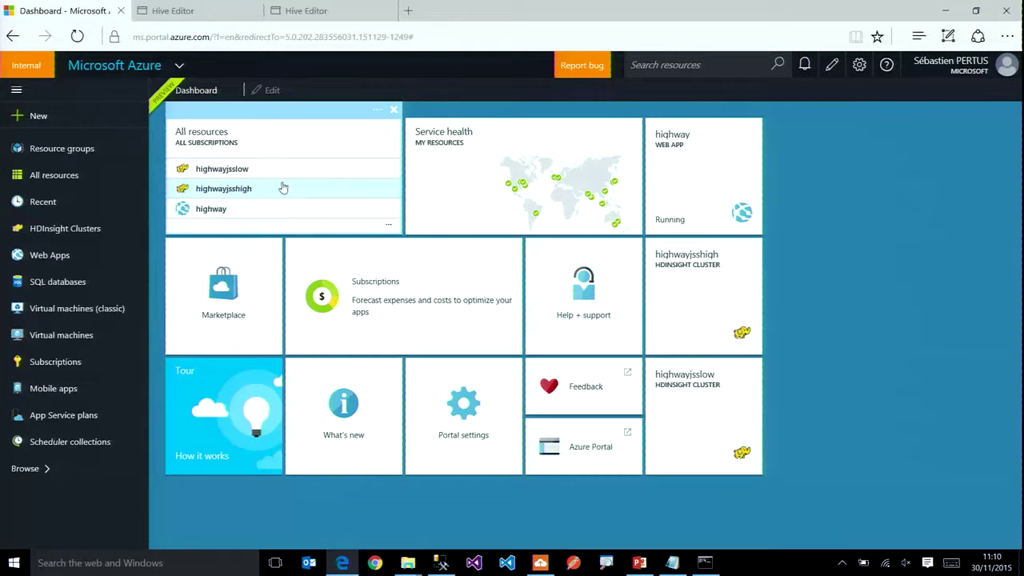
Step: Start a new HDInsight cluster 'jss2015HDI' using Hadoop on Windows (Hadoop 2.6.0, HDI 3.2)
{"action": "left_click", "coordinate": [83, 126]}
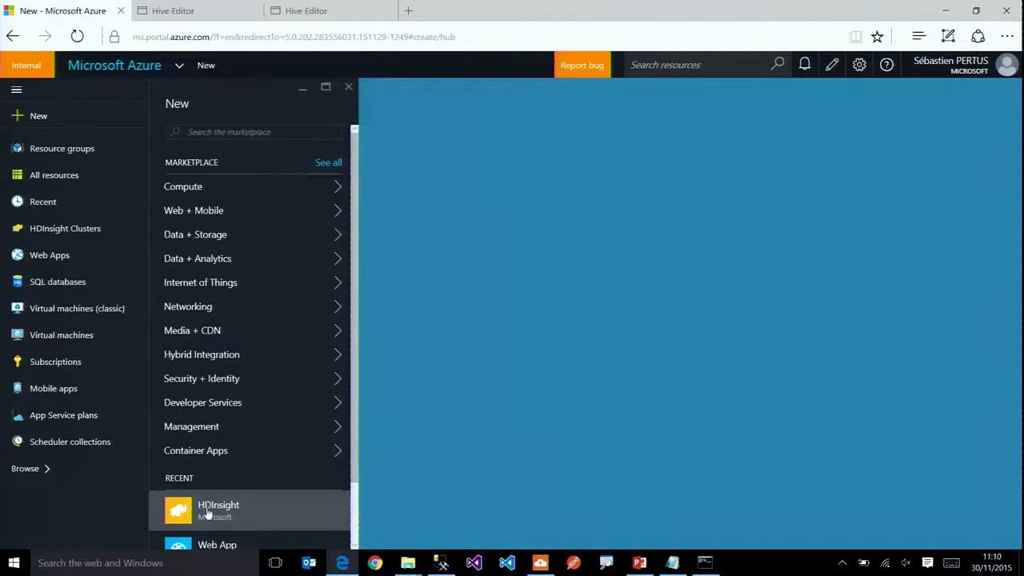
{"action": "left_click", "coordinate": [207, 511]}
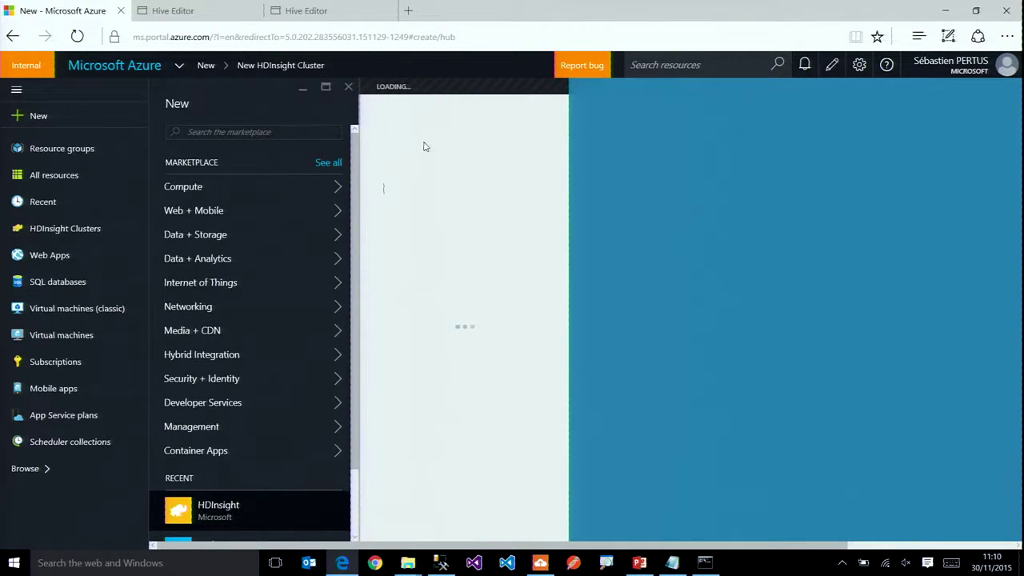
{"action": "type", "text": "jss2015HDI"}
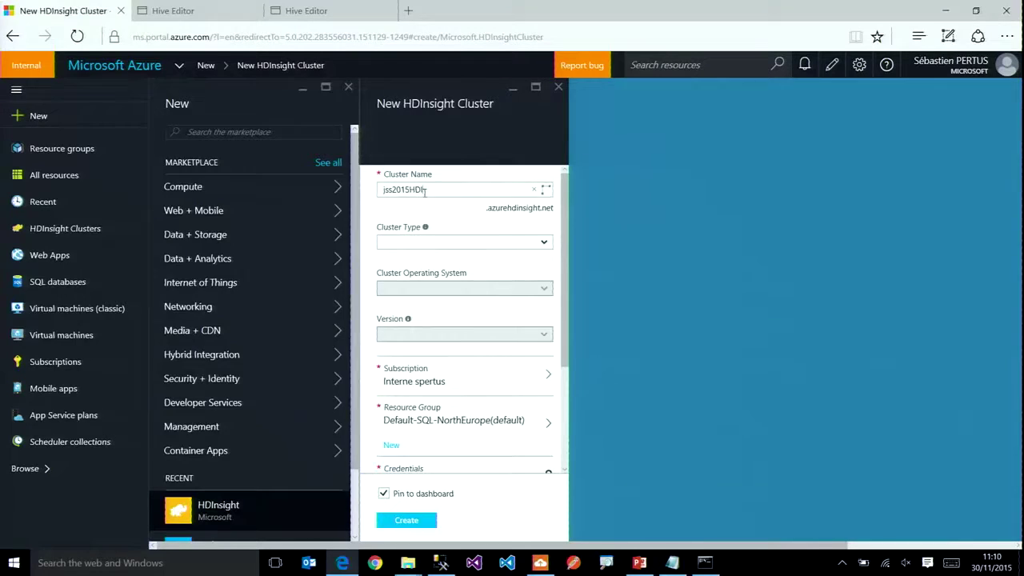
{"action": "left_click", "coordinate": [547, 247]}
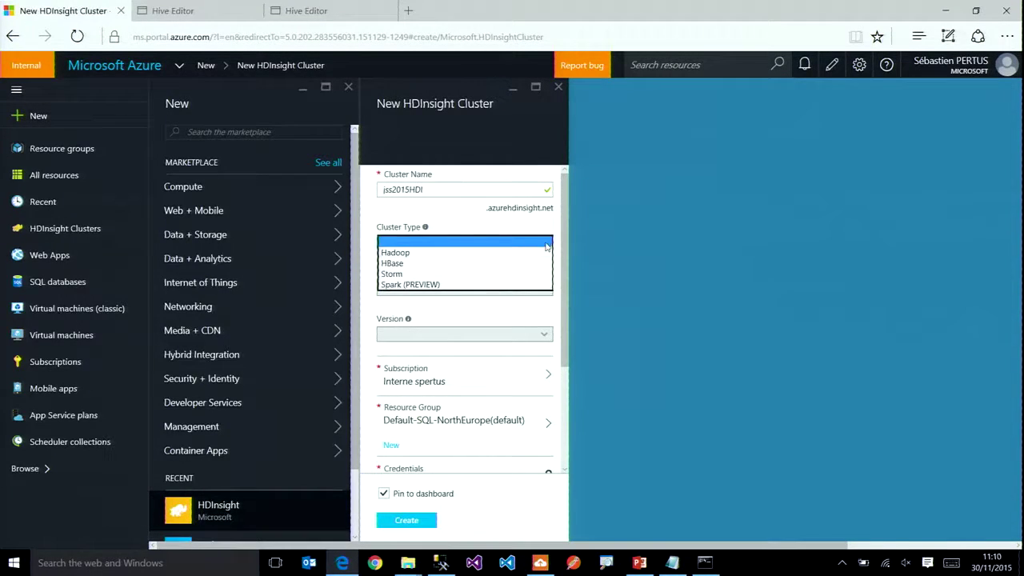
{"action": "left_click", "coordinate": [398, 254]}
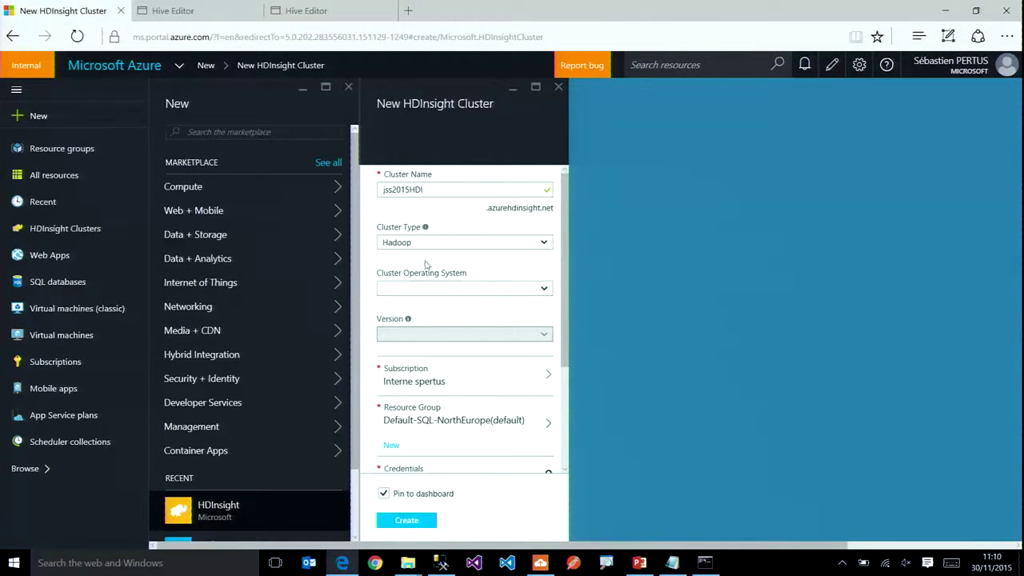
{"action": "left_click", "coordinate": [542, 292]}
{"action": "left_click", "coordinate": [501, 300]}
{"action": "left_click_drag", "start_coordinate": [565, 304], "coordinate": [561, 458]}
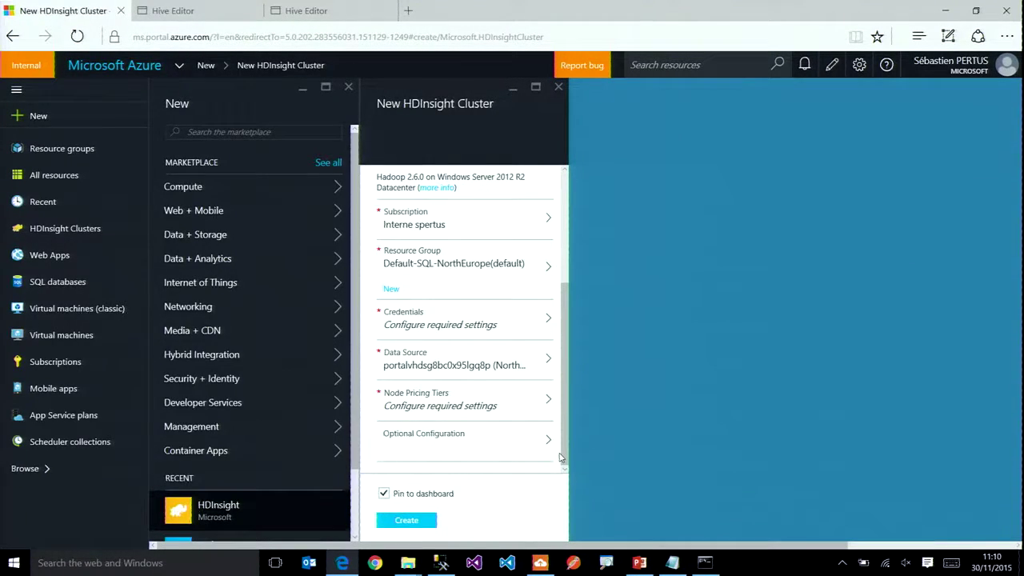
Step: Review the worker node pricing tiers; pricing shows 4 A3 workers, A4 heads, 2.16 EUR/hour
{"action": "left_click", "coordinate": [486, 410]}
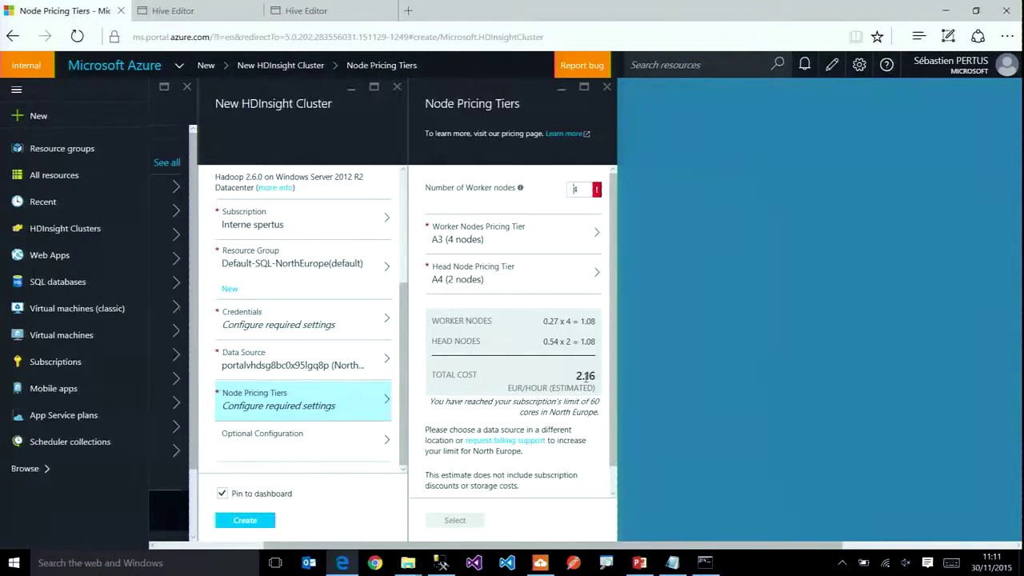
{"action": "left_click", "coordinate": [540, 247]}
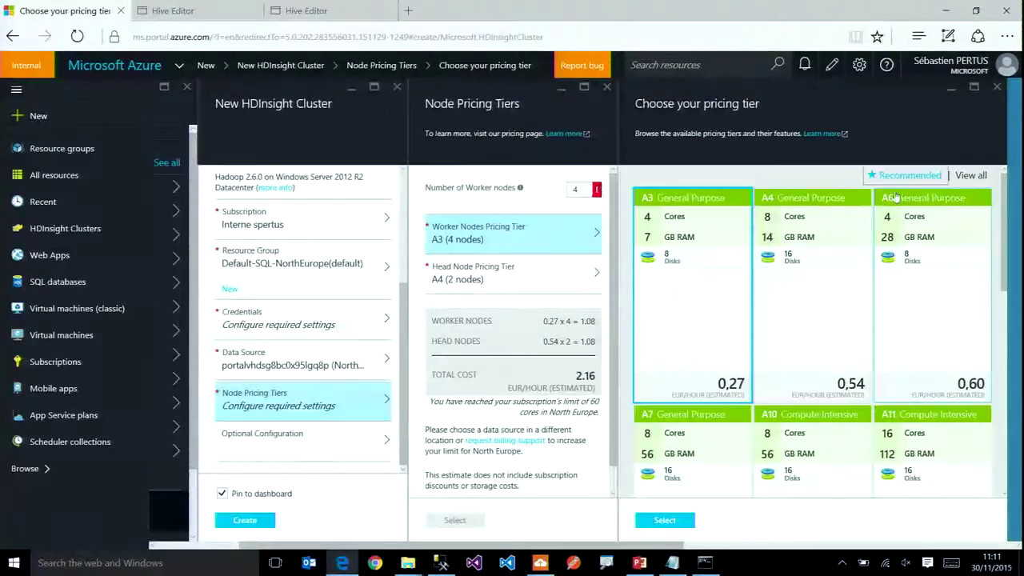
{"action": "left_click_drag", "start_coordinate": [1003, 219], "coordinate": [1009, 385]}
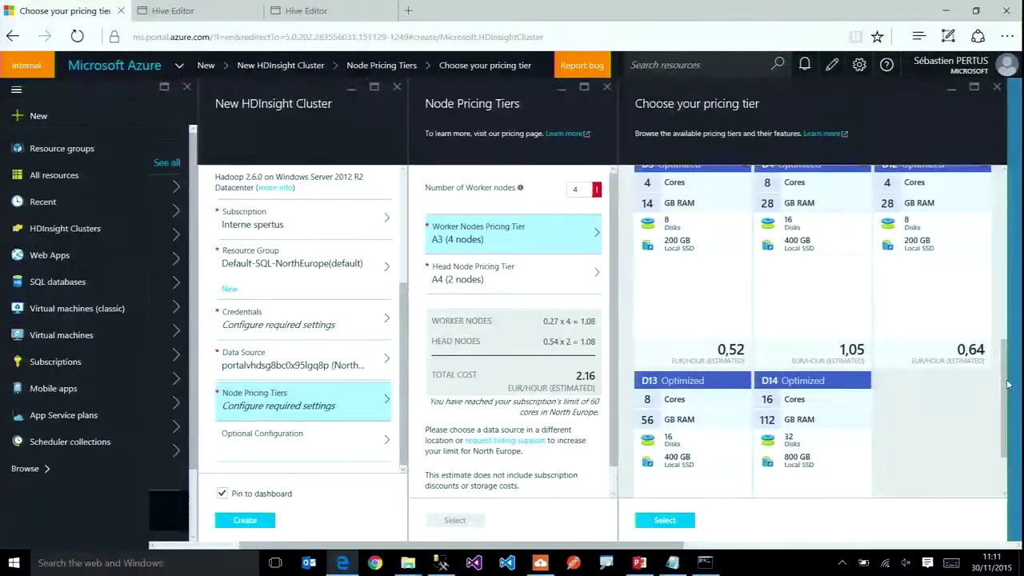
{"action": "left_click_drag", "start_coordinate": [1007, 385], "coordinate": [999, 181]}
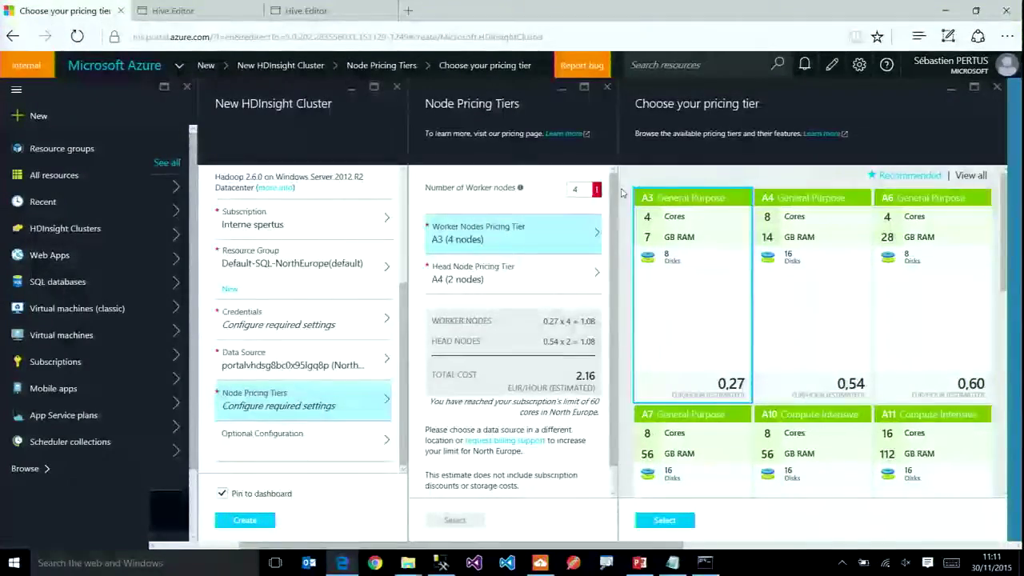
Step: Discard the unsaved cluster setup and list the existing clusters highwayjsshigh and highwayjsslow
{"action": "left_click", "coordinate": [397, 87]}
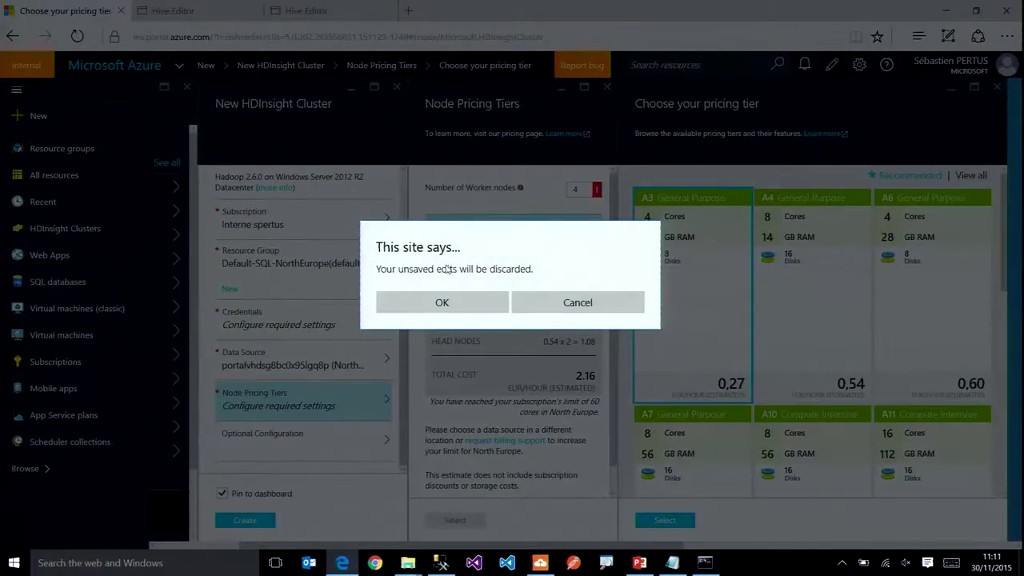
{"action": "left_click", "coordinate": [441, 301]}
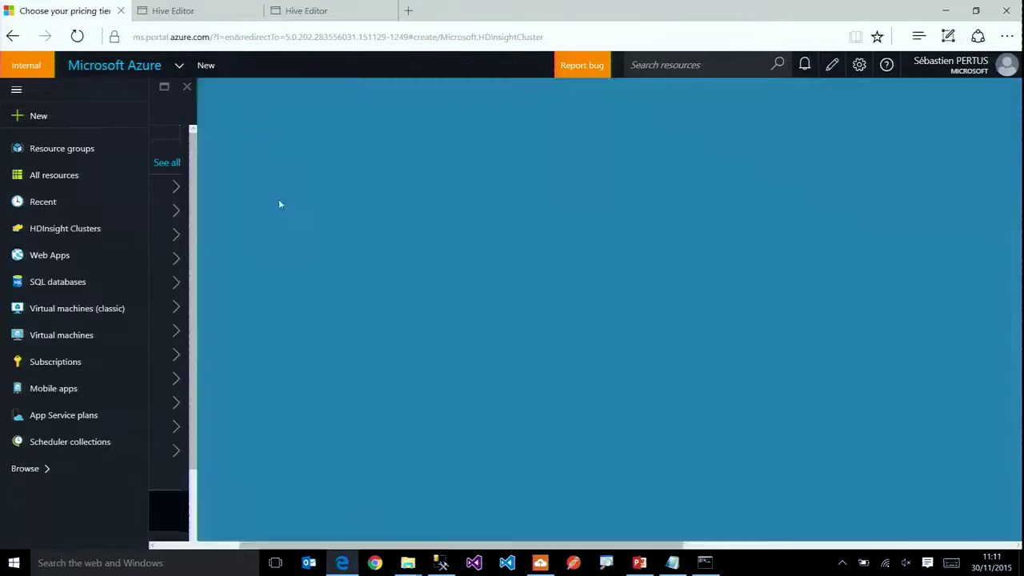
{"action": "left_click", "coordinate": [42, 229]}
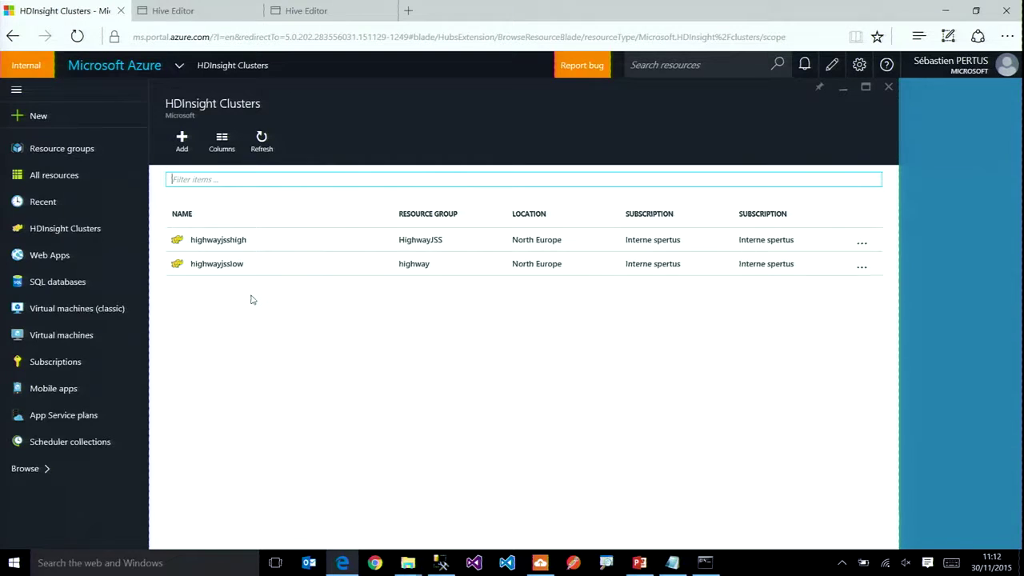
{"action": "left_click", "coordinate": [540, 563]}
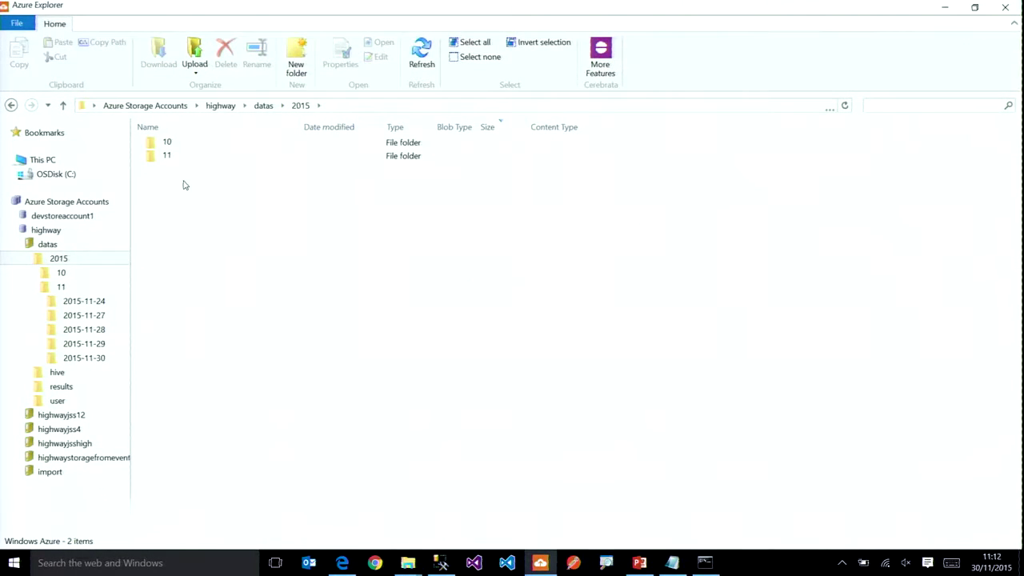
Step: View the highway record console, then open the datas/2015/11/2015-11-28 blob folder in Azure Explorer
{"action": "left_click", "coordinate": [705, 562]}
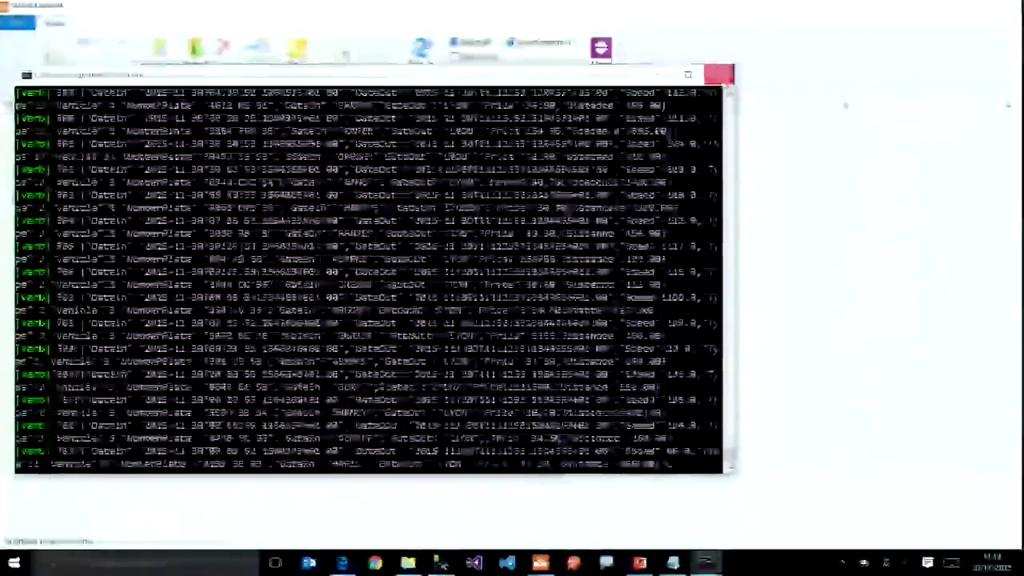
{"action": "left_click", "coordinate": [719, 74]}
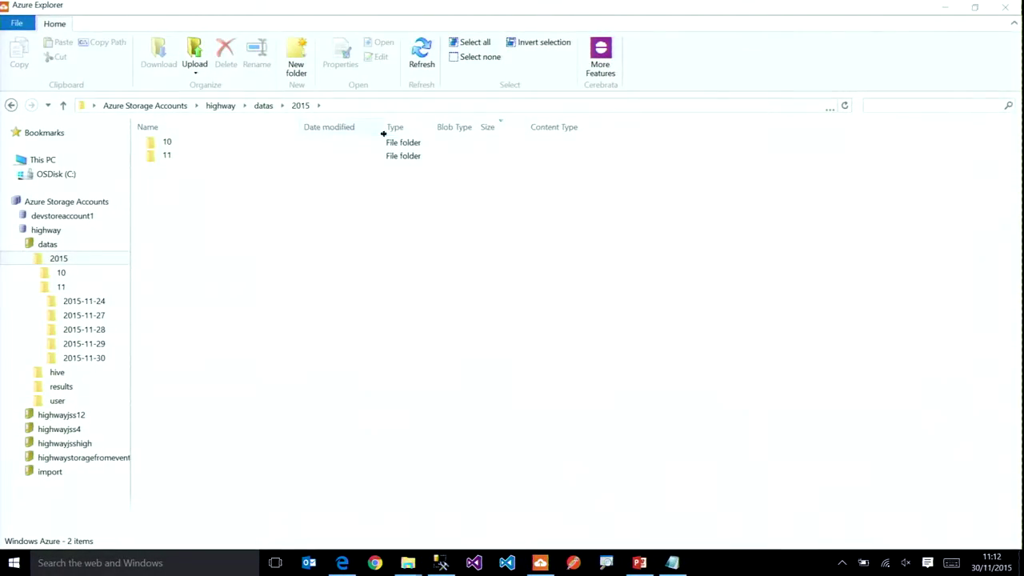
{"action": "double_click", "coordinate": [216, 156]}
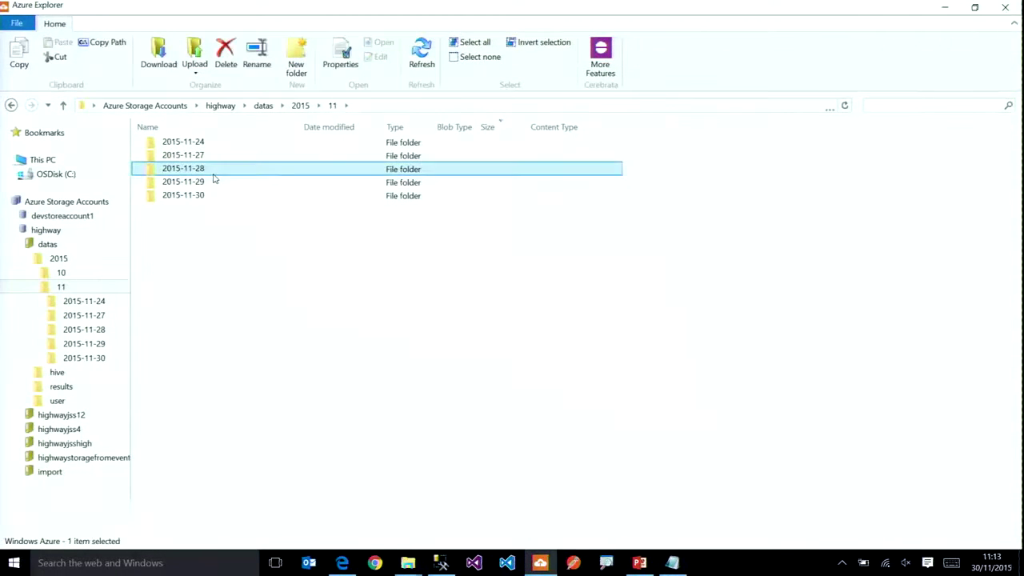
{"action": "double_click", "coordinate": [214, 178]}
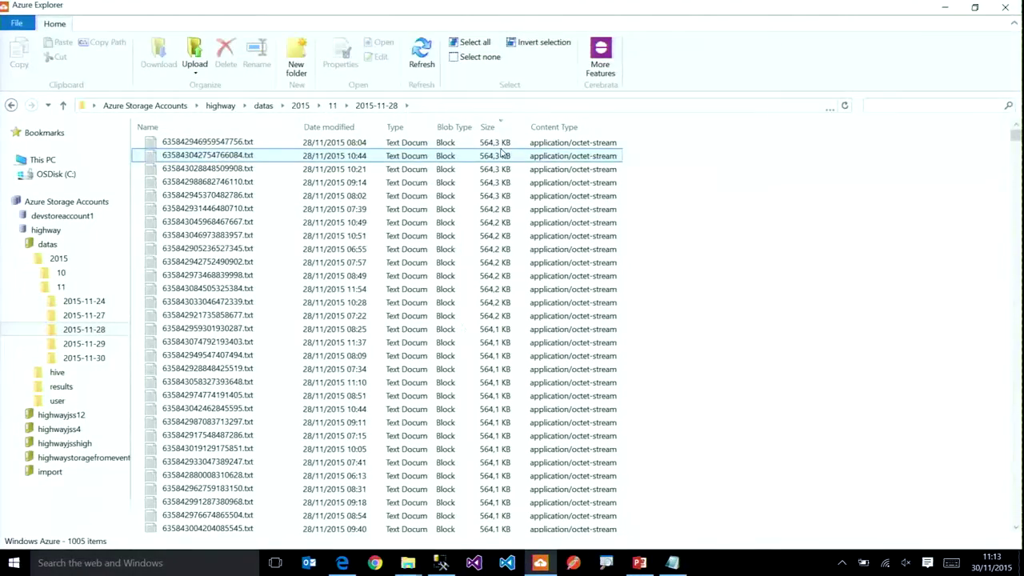
Step: Return to the Azure portal and open the highwayjsshigh cluster details
{"action": "left_click", "coordinate": [441, 563]}
{"action": "left_click", "coordinate": [343, 563]}
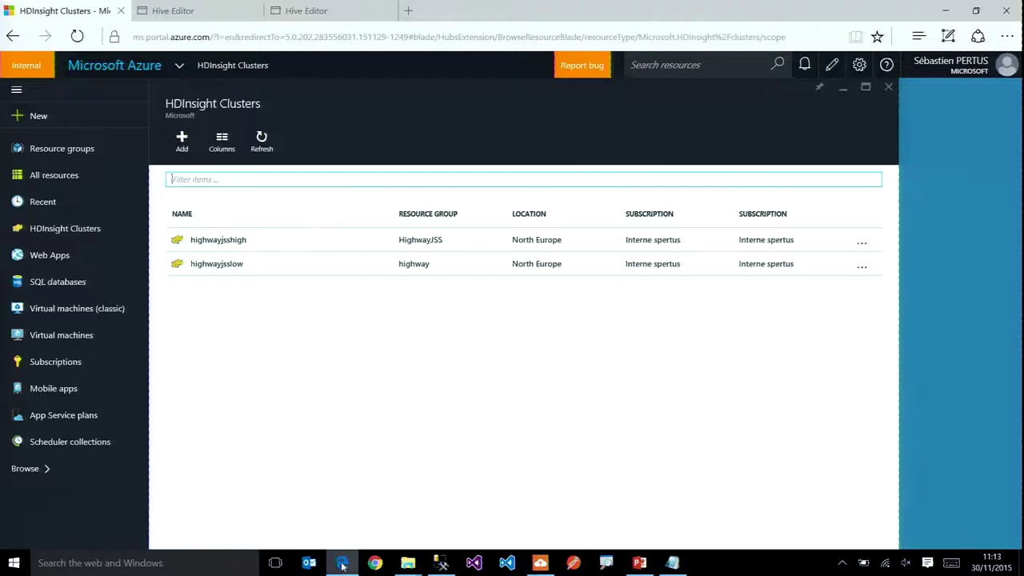
{"action": "left_click", "coordinate": [235, 244]}
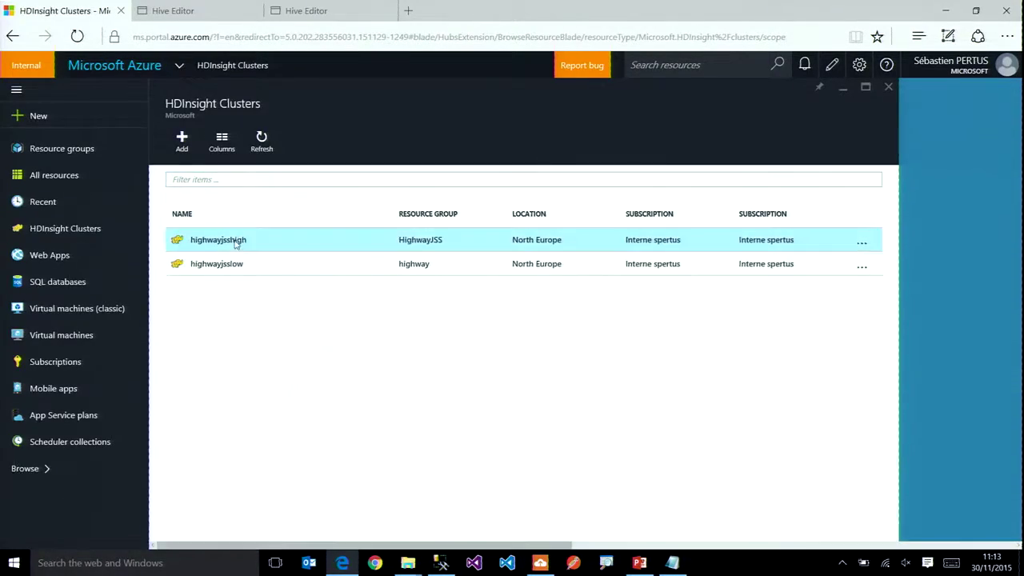